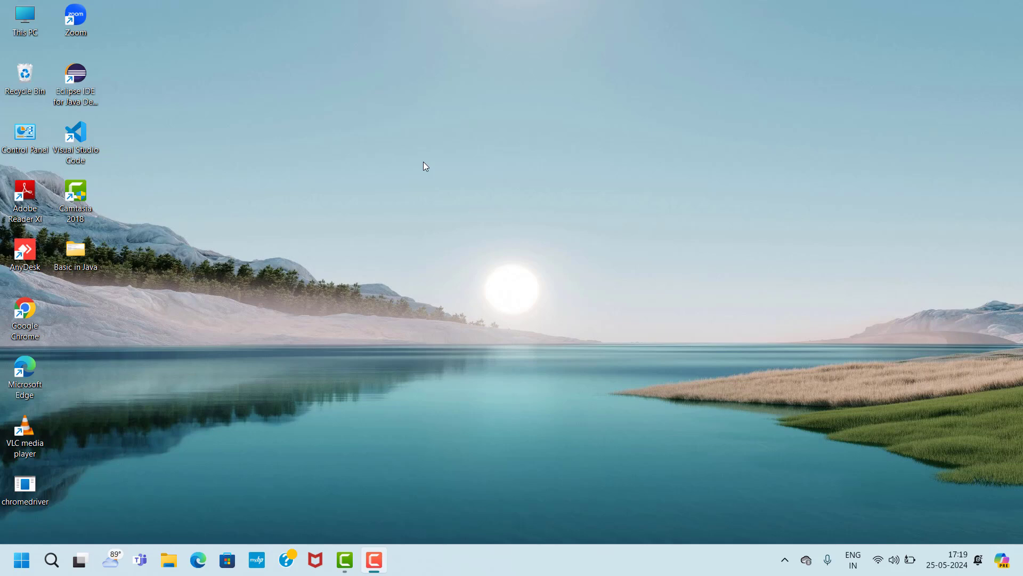
- Open the roaming application data folder by running %appdata%
key(super+r)
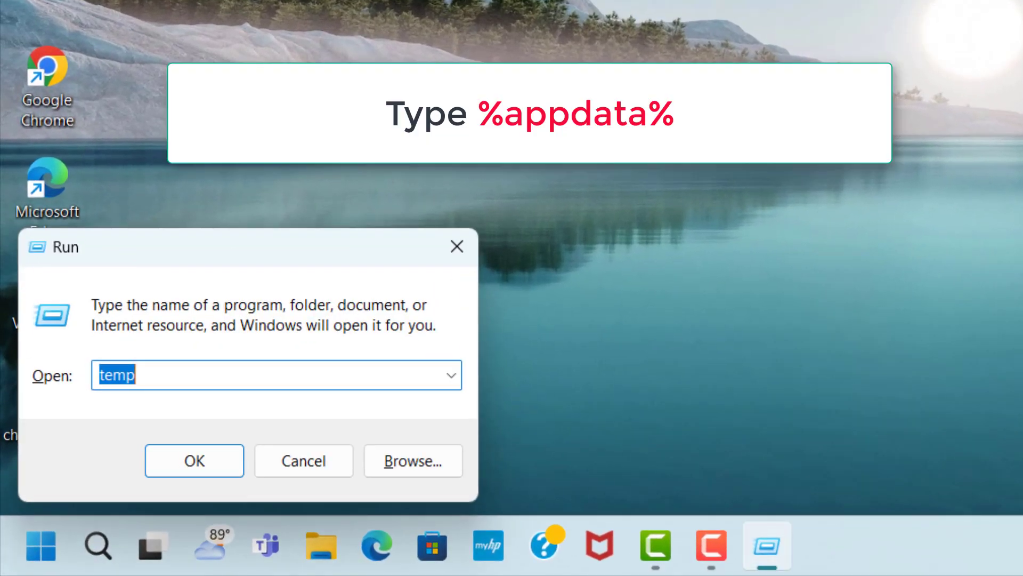
text(%app)
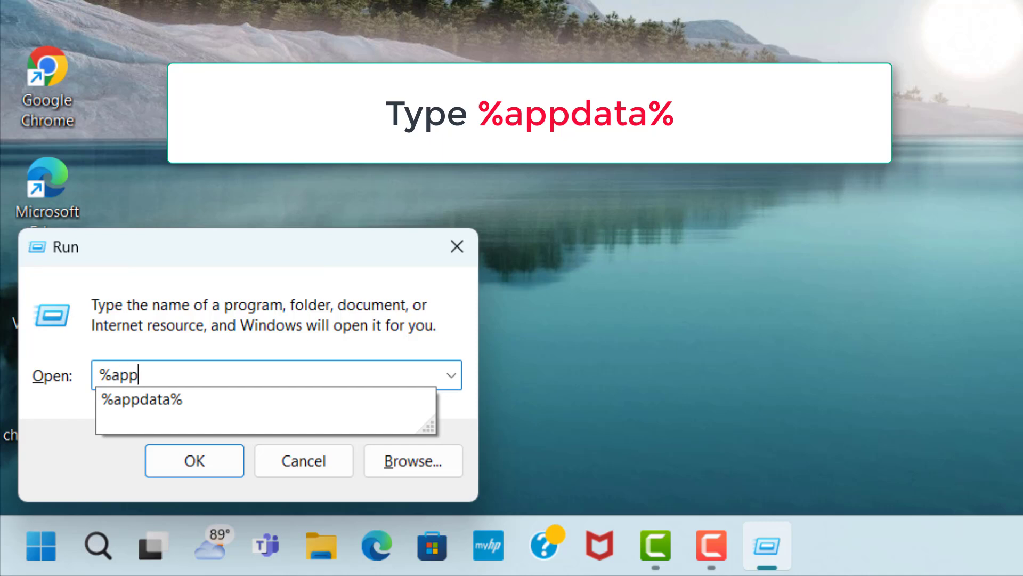
text(data%)
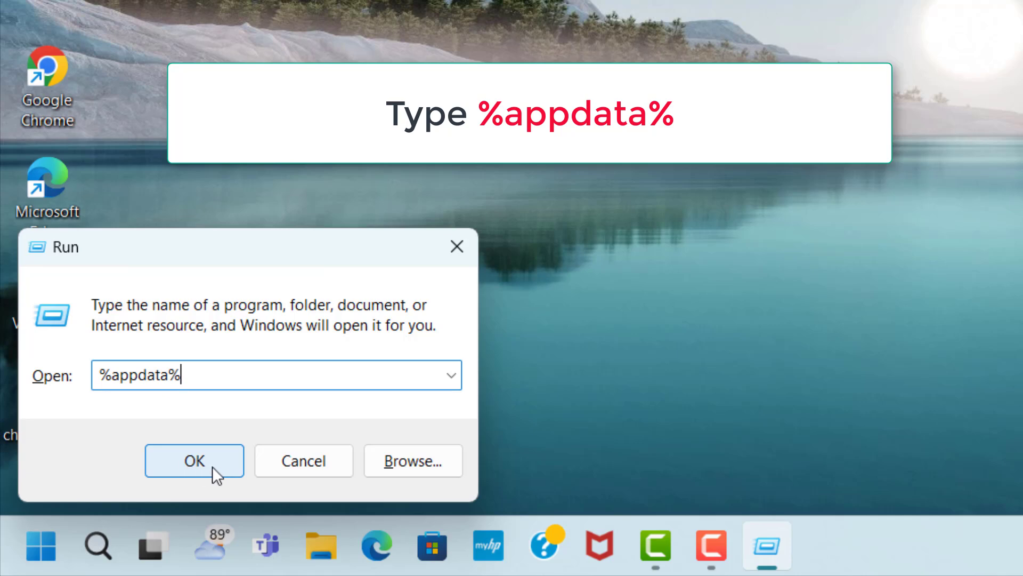
click(194, 461)
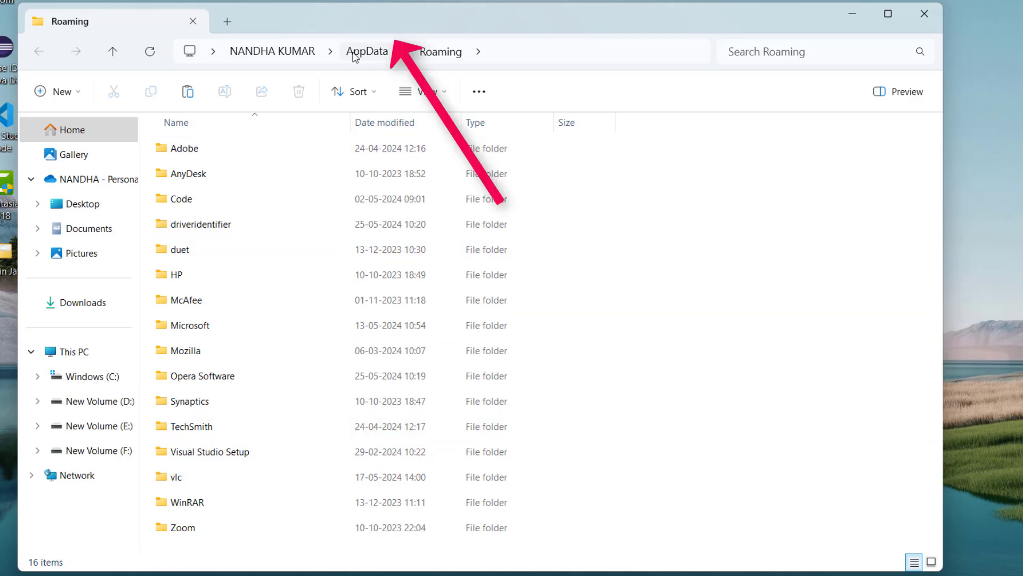
- Go up to the AppData folder and open the Temp folder inside Local
click(380, 56)
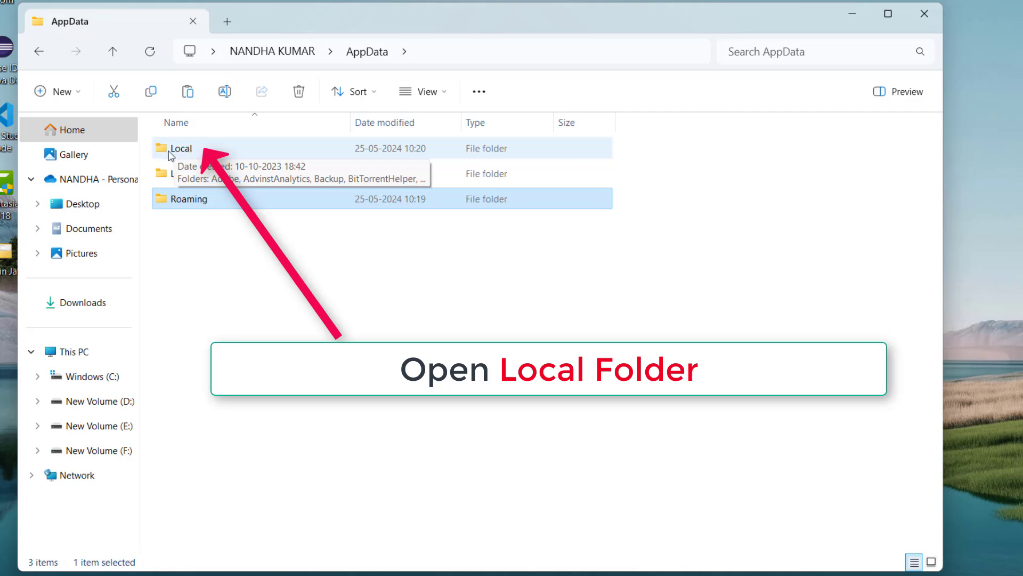
click(187, 152)
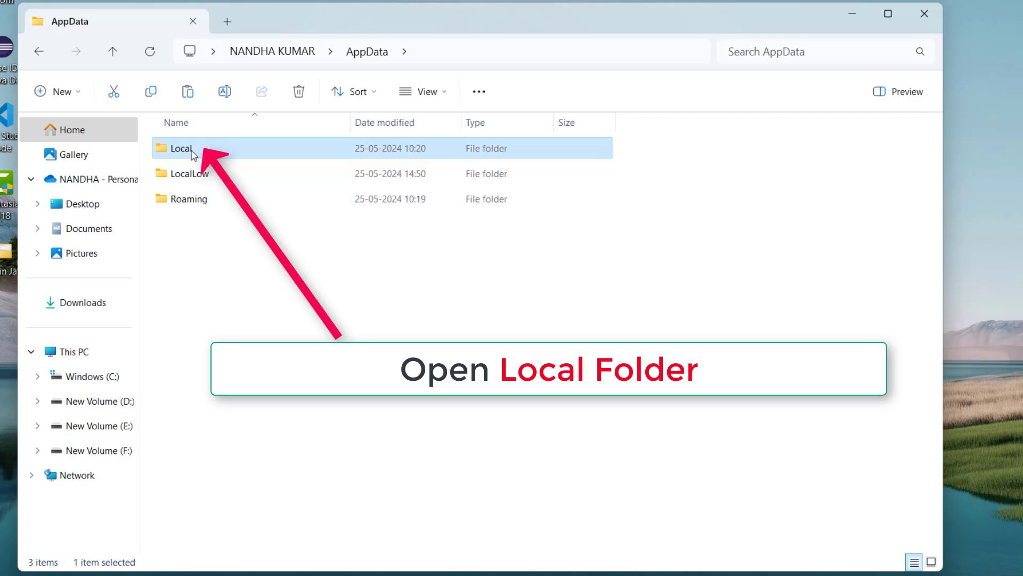
double_click(193, 154)
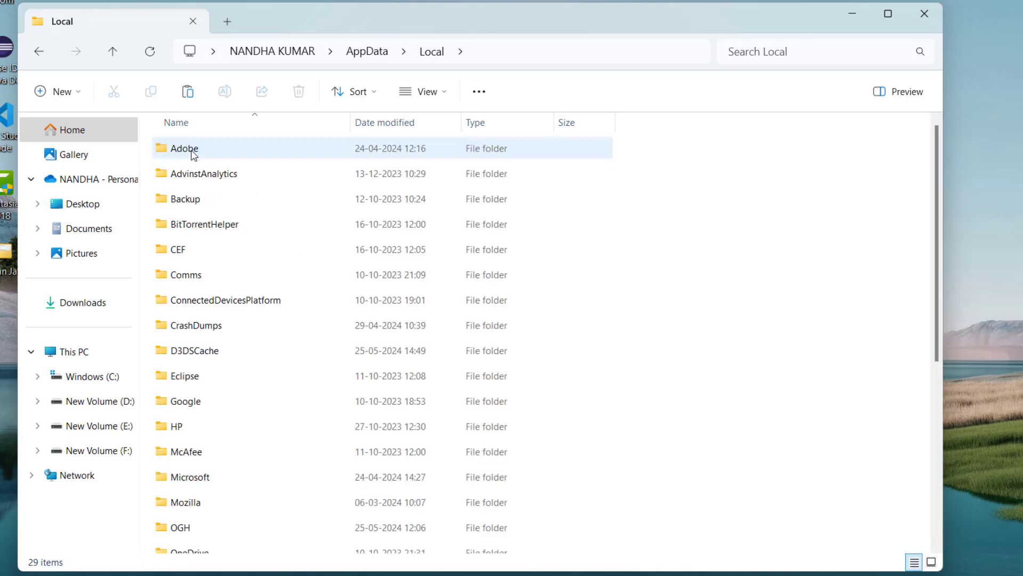
scroll(205, 218, down, 5)
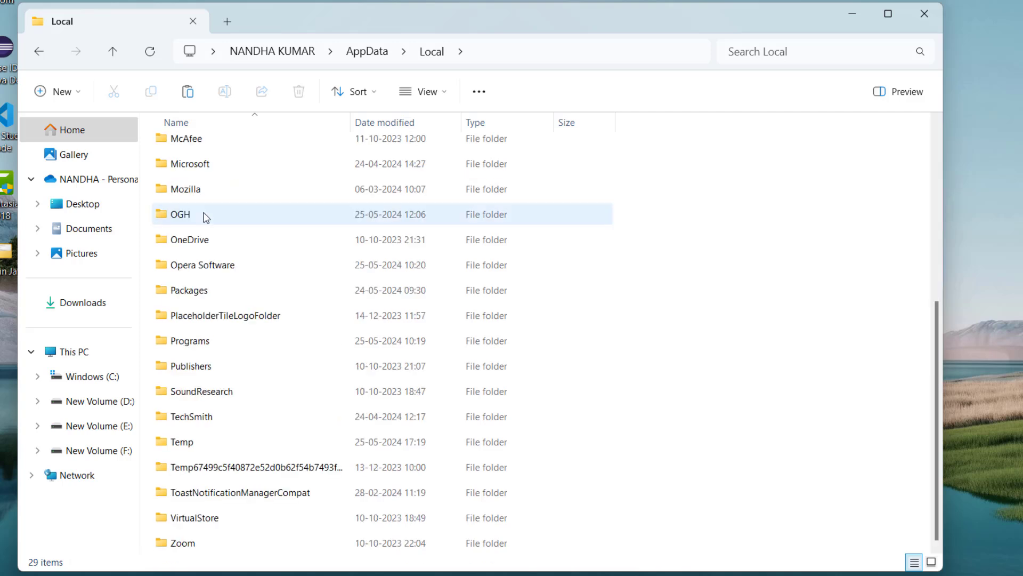
double_click(192, 446)
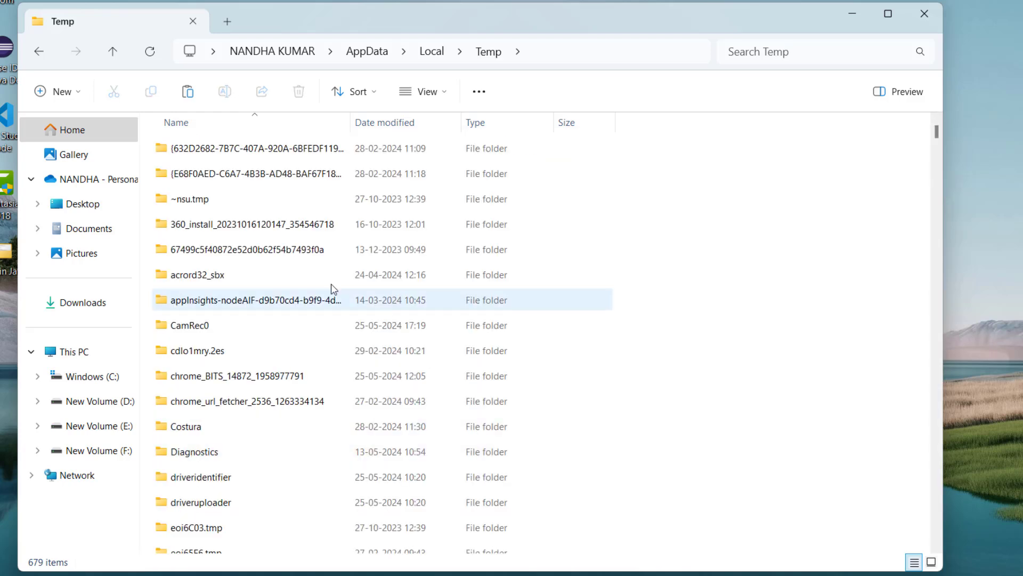
- Select all files and folders in the AppData Local Temp folder and bring up the actions for deleting them
click(344, 152)
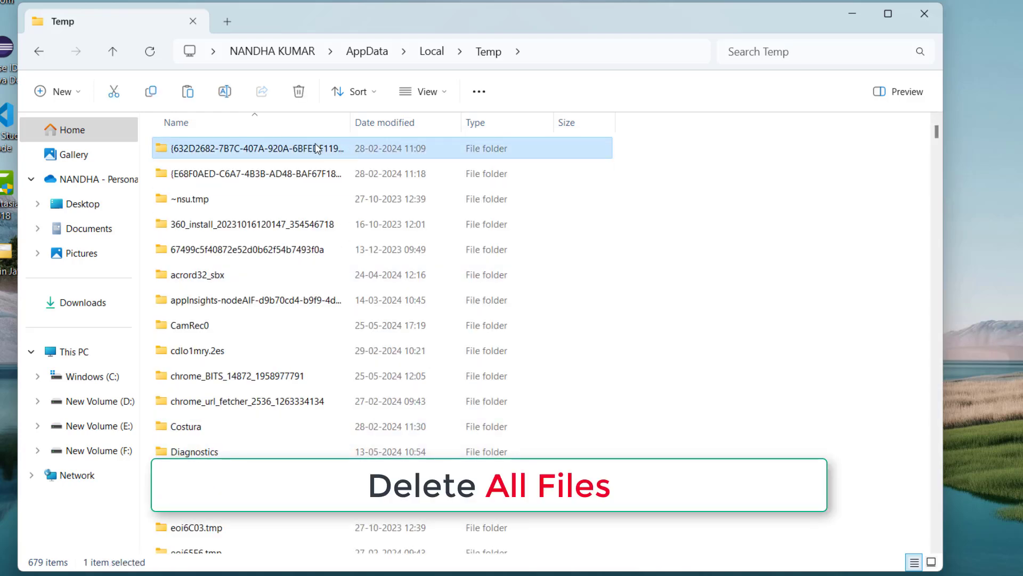
key(ctrl+a)
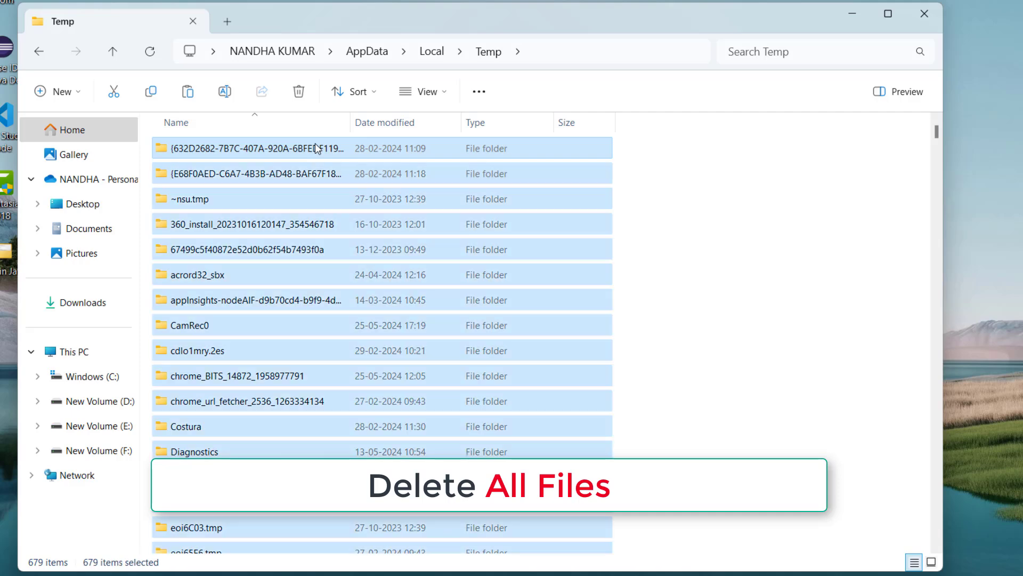
right_click(317, 148)
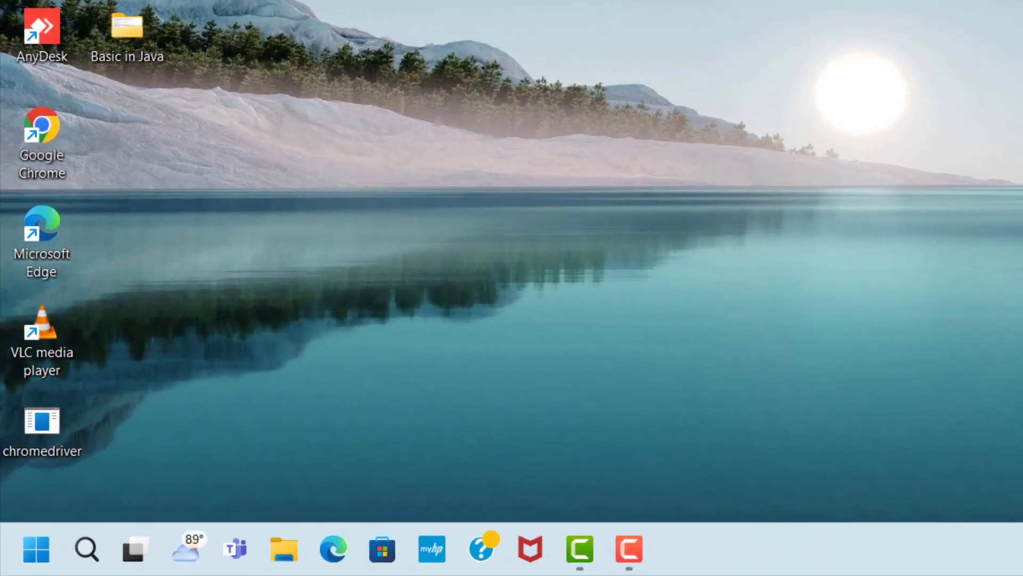
- Open the Windows Temp folder by running temp
key(super+r)
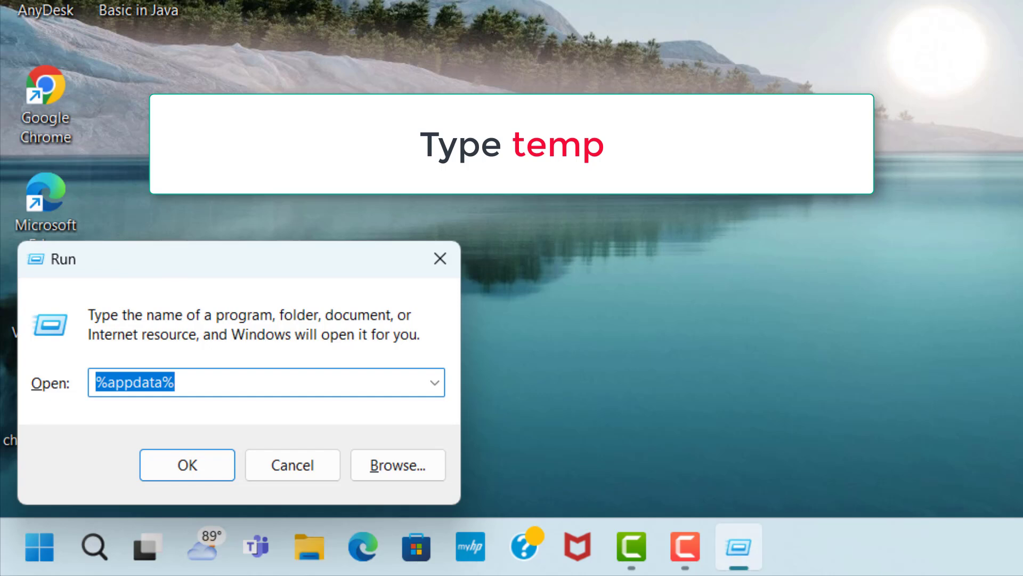
text(te)
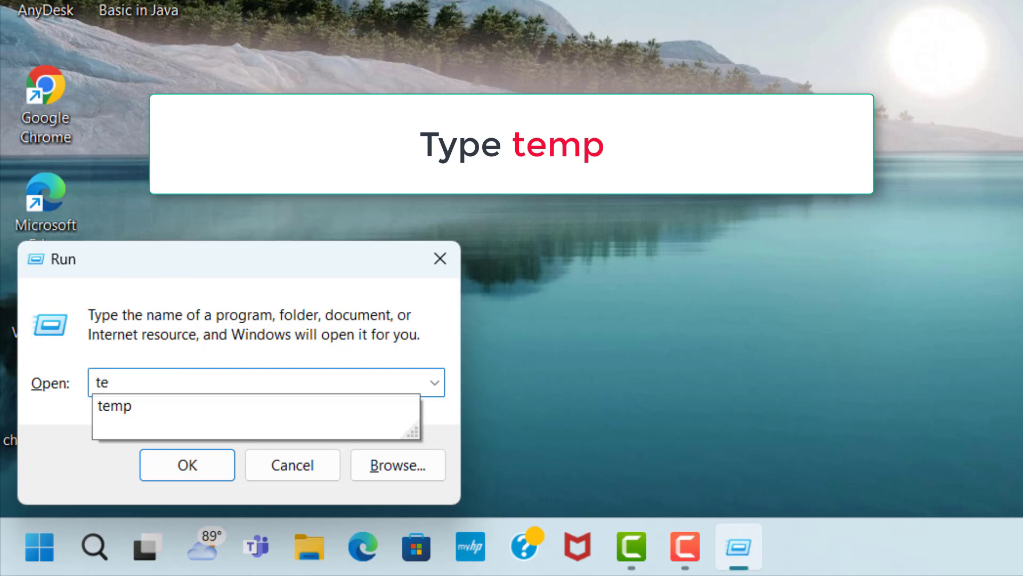
text(mp)
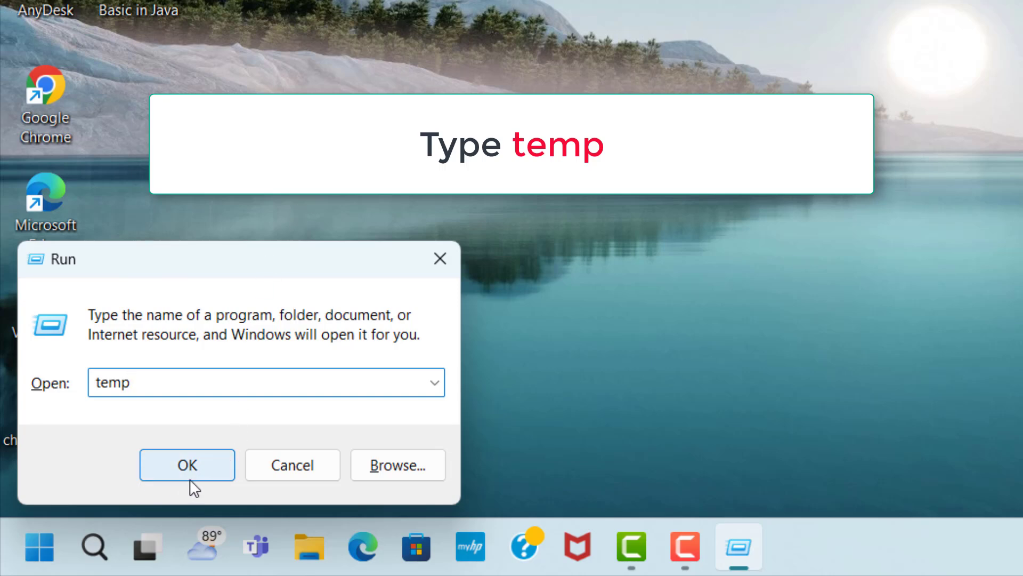
click(200, 469)
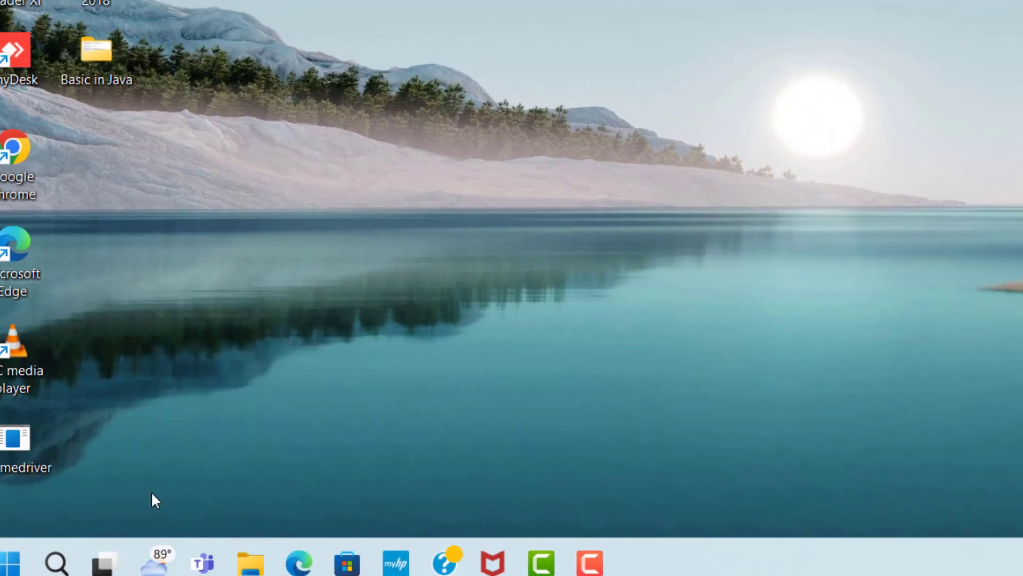
- Select all files and folders in the Windows Temp folder and bring up the actions for deleting them
click(311, 130)
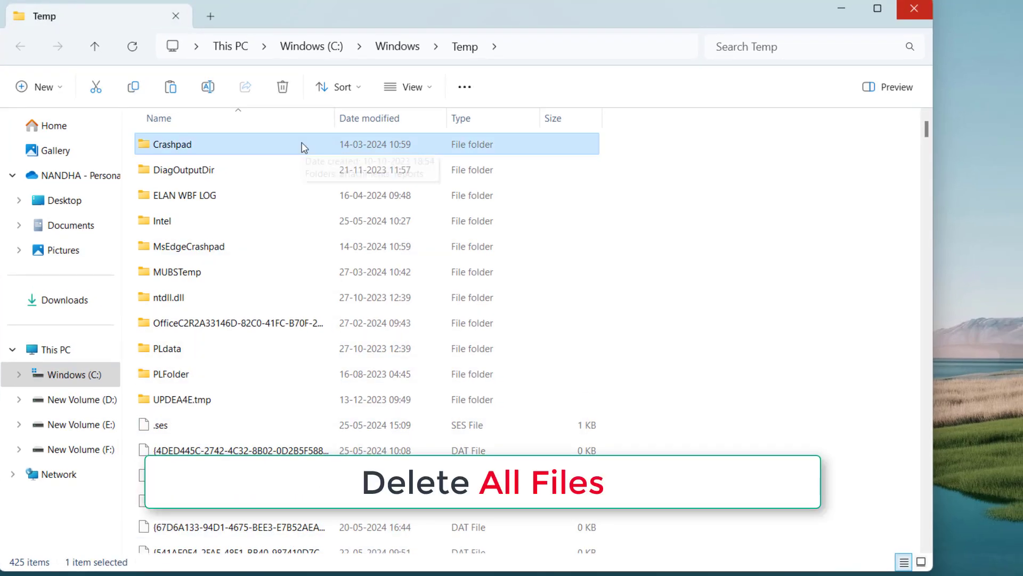
key(ctrl+a)
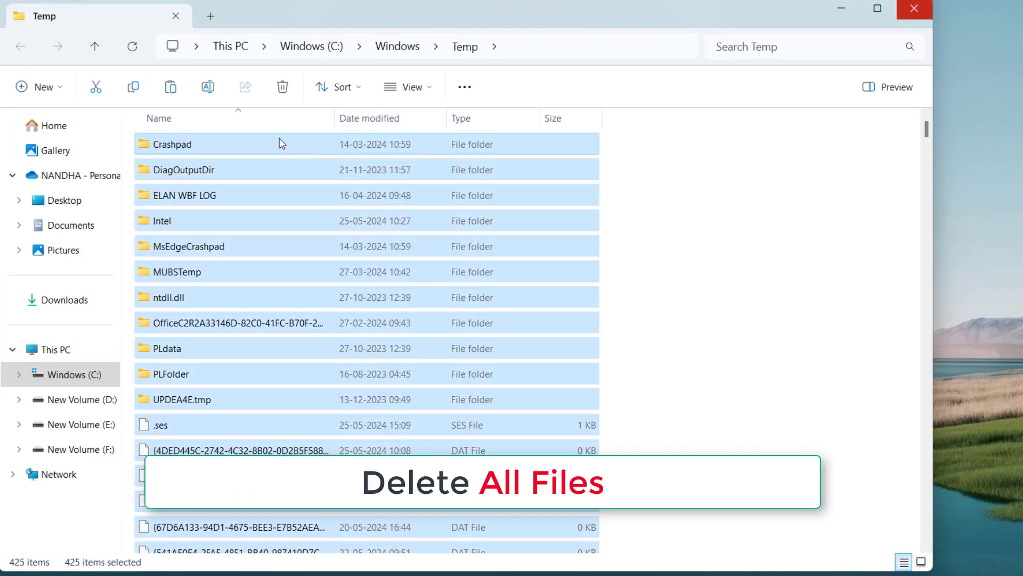
right_click(281, 144)
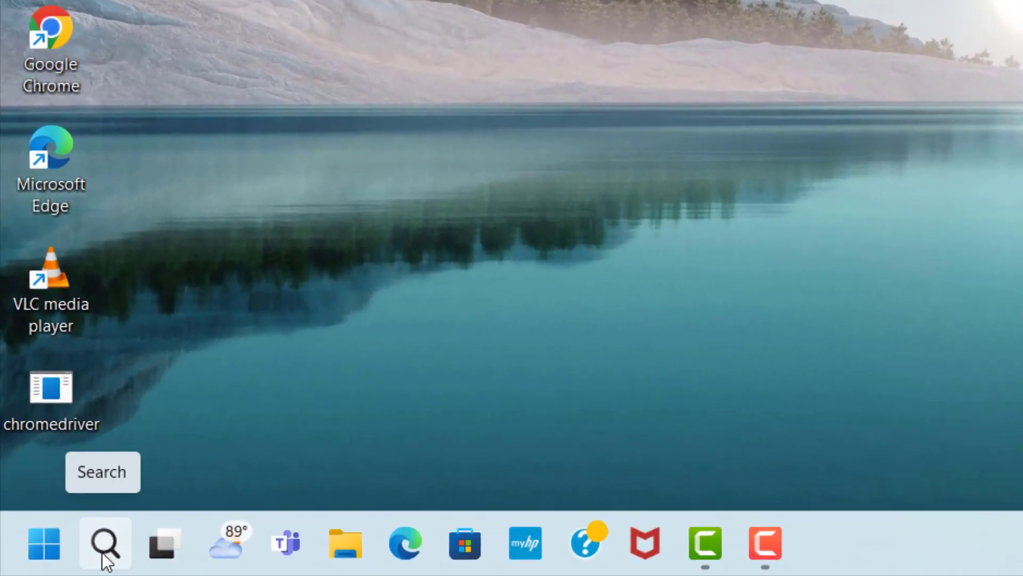
- Search Windows for "check for" and open the Check for updates system settings
click(104, 554)
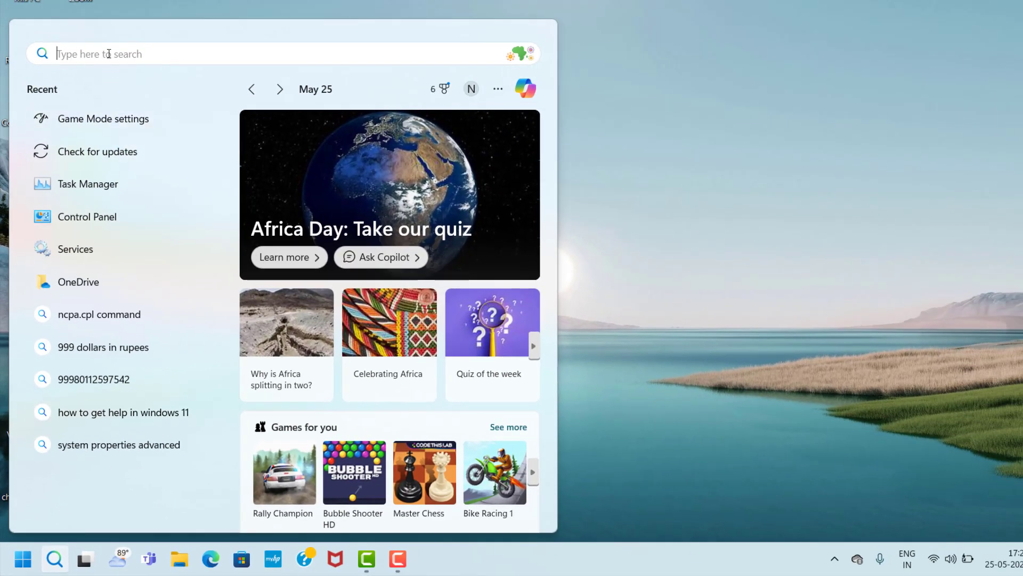
text(chec)
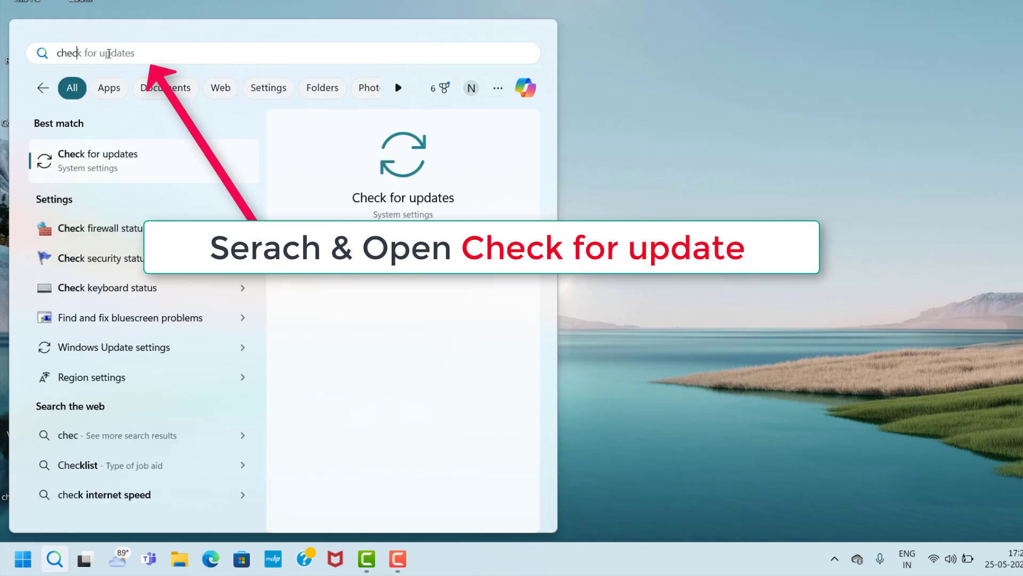
text(k for)
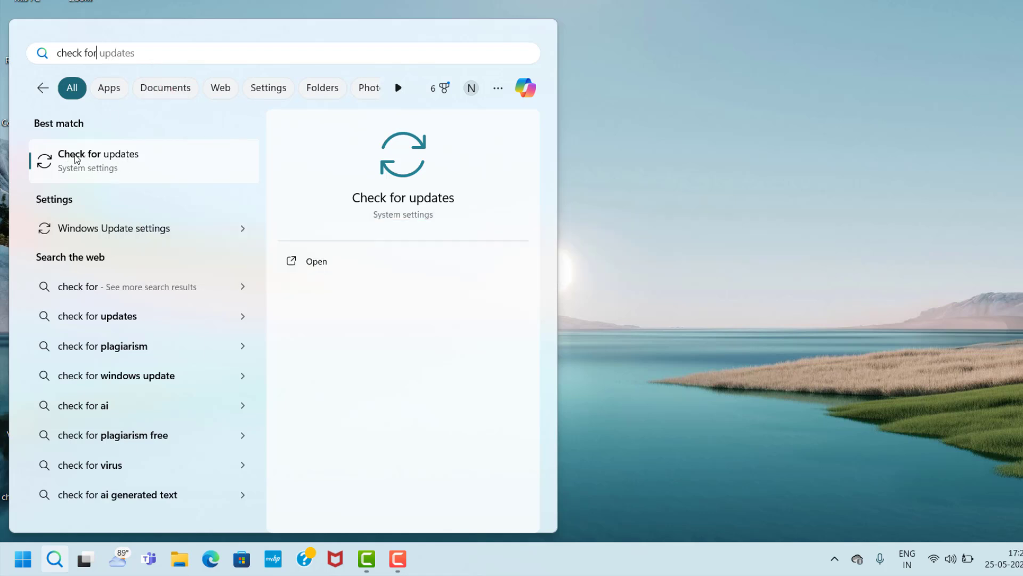
click(122, 158)
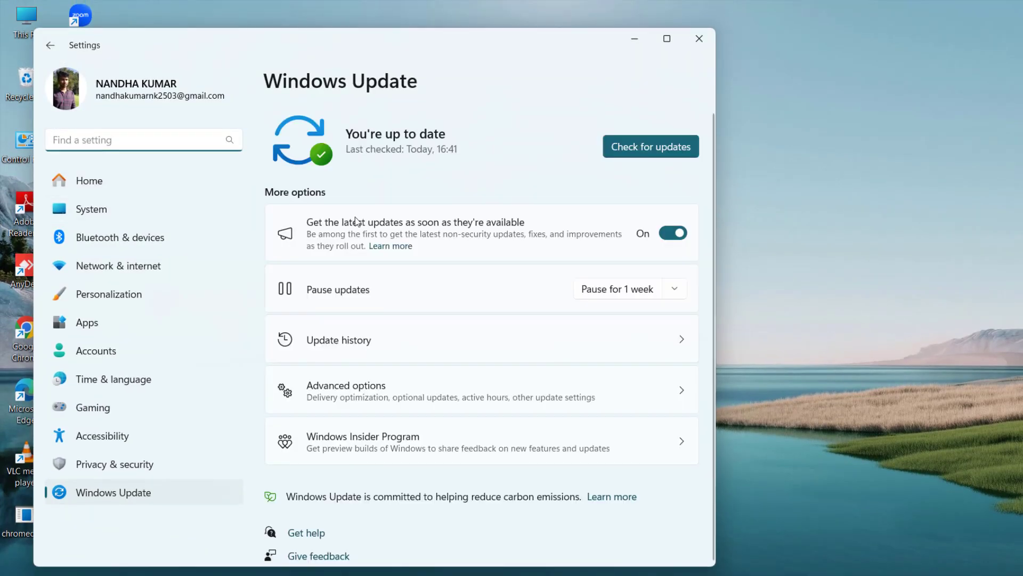
- Start a check for new Windows updates
click(628, 154)
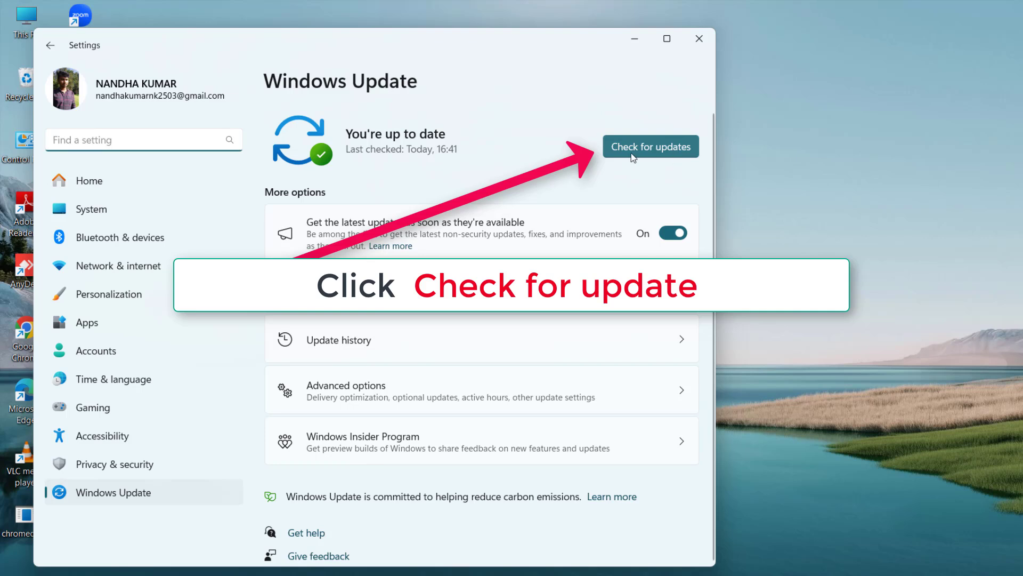
click(669, 152)
click(669, 151)
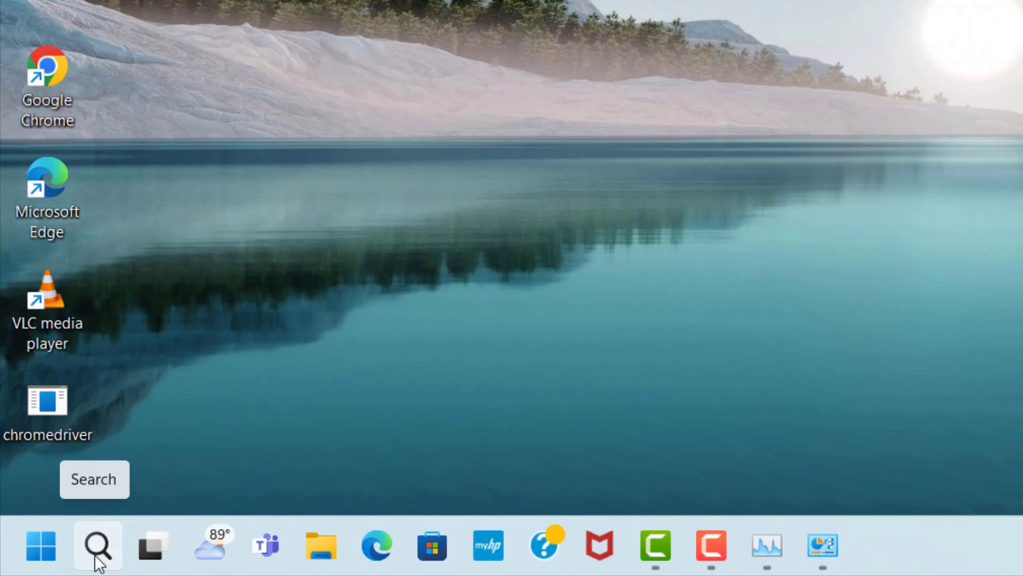
- Search Windows for "game mode" and open the Game Mode settings
click(98, 559)
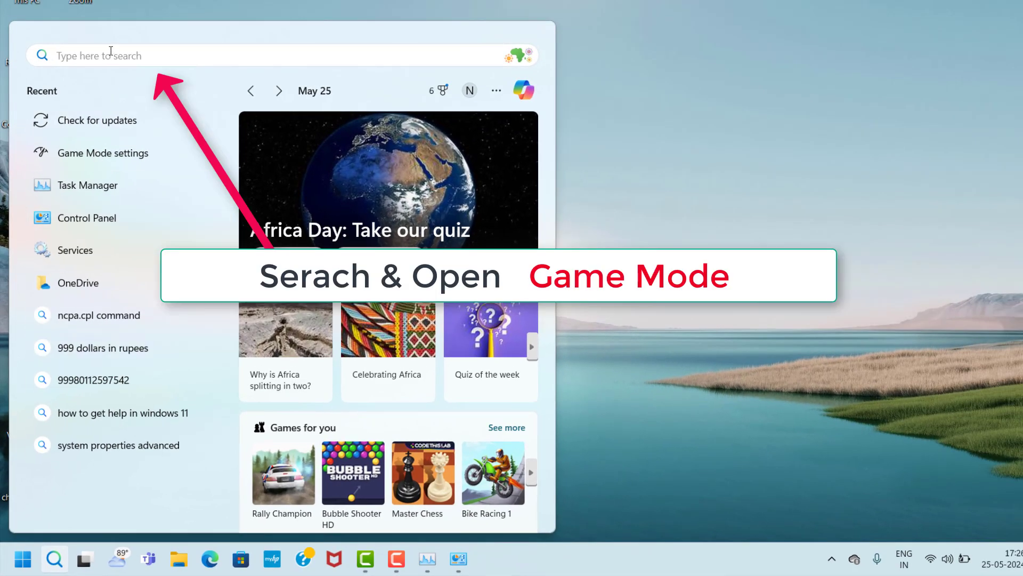
text(ga)
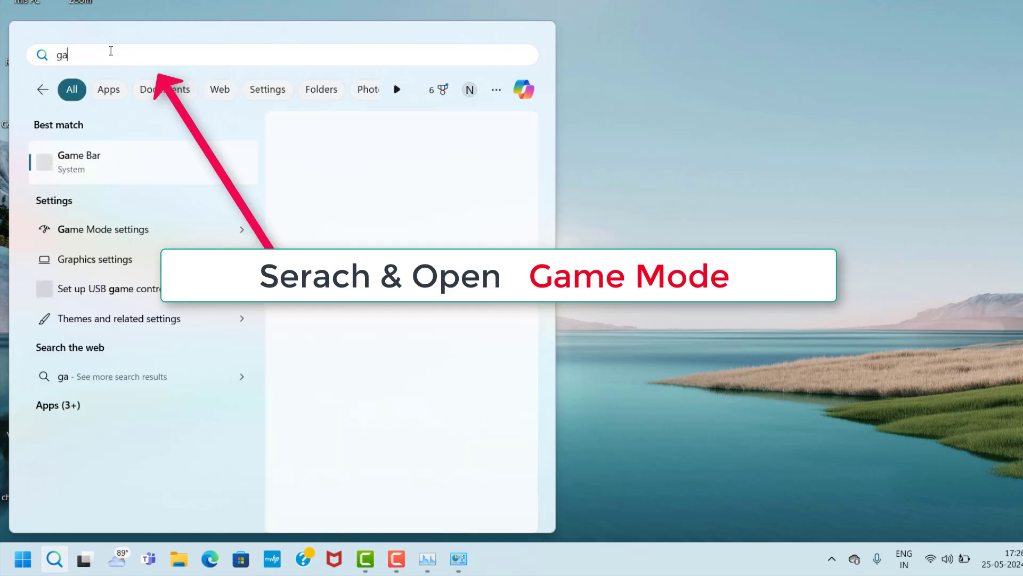
text(me mode)
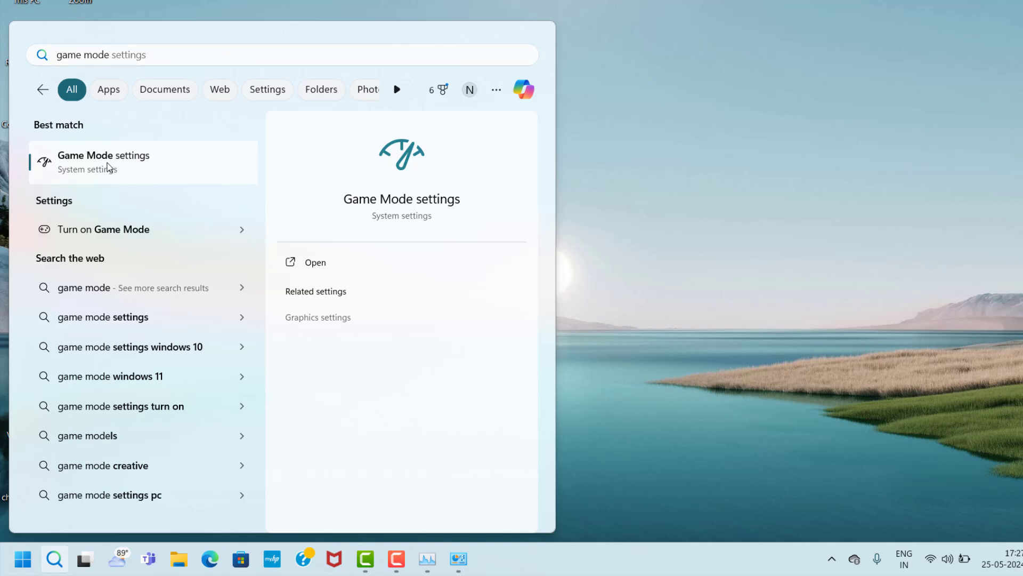
click(110, 168)
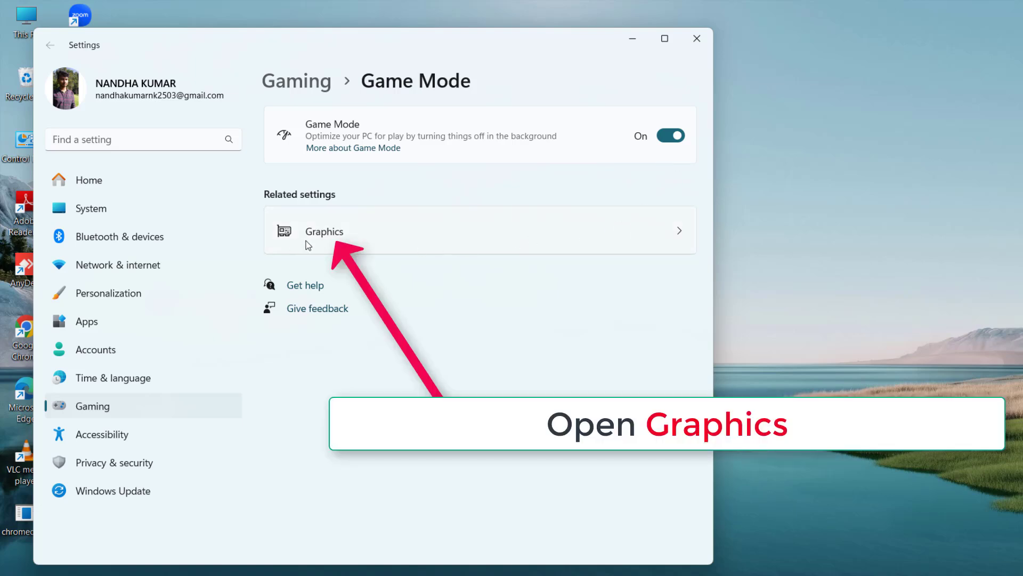
- Open the related Graphics settings and go to the default graphics settings
click(677, 236)
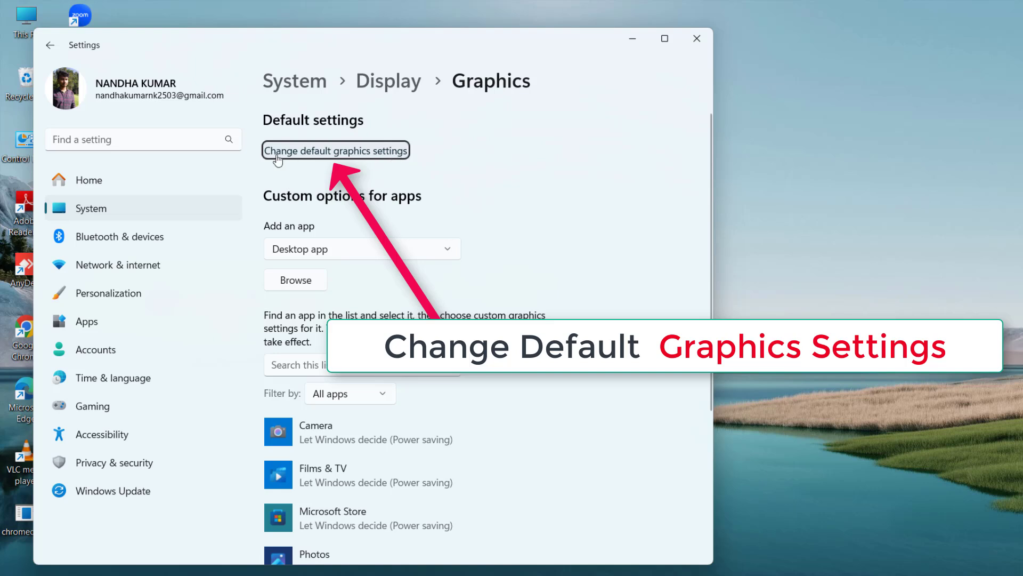
click(362, 152)
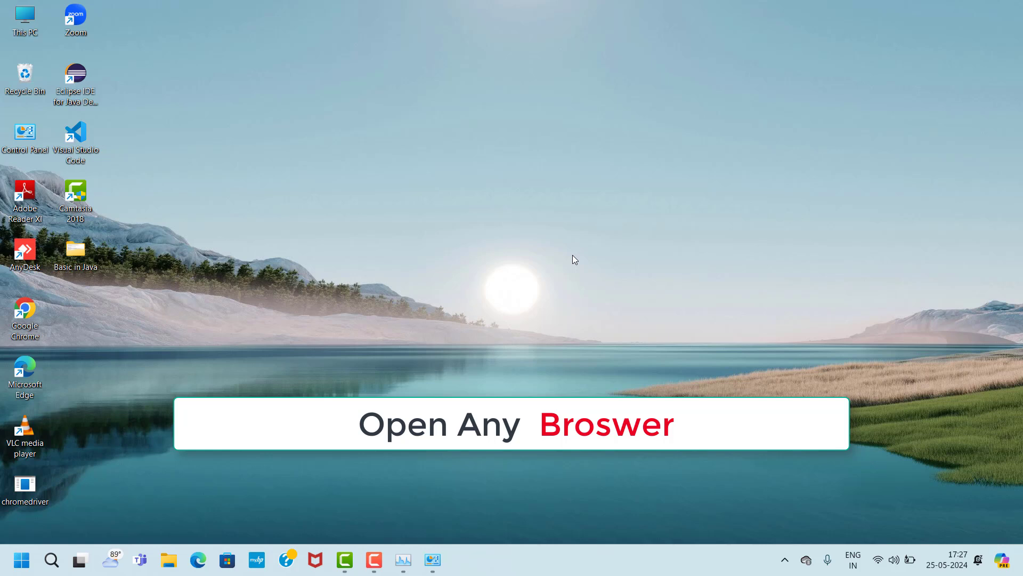
- Open Google Chrome and search Google for "directx setup"
double_click(27, 310)
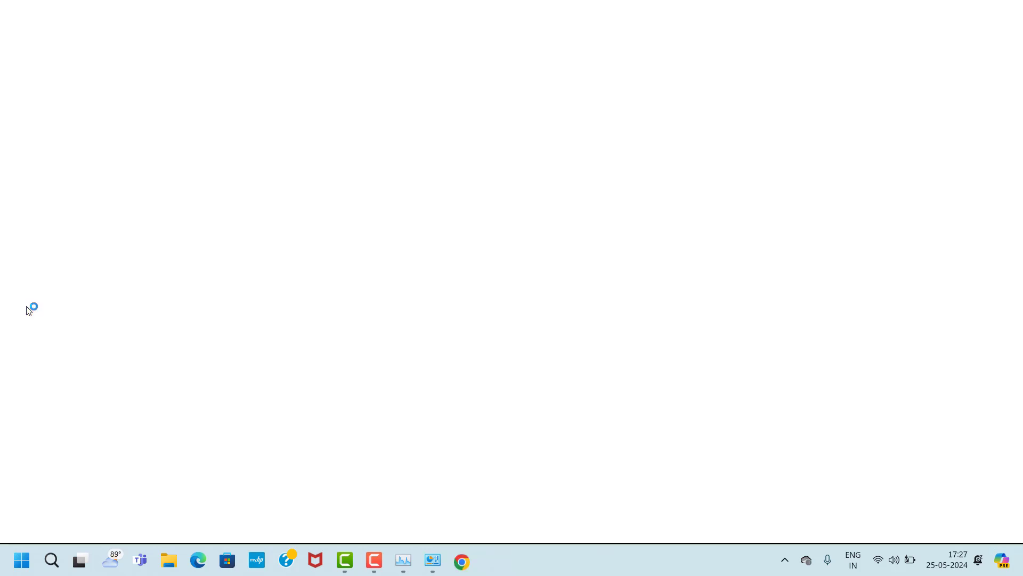
click(467, 291)
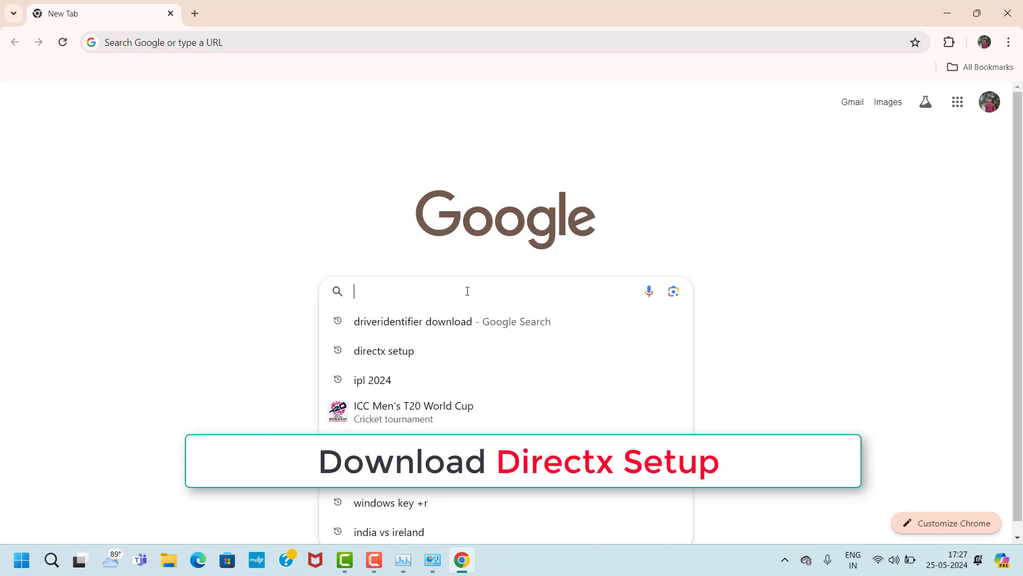
text(d)
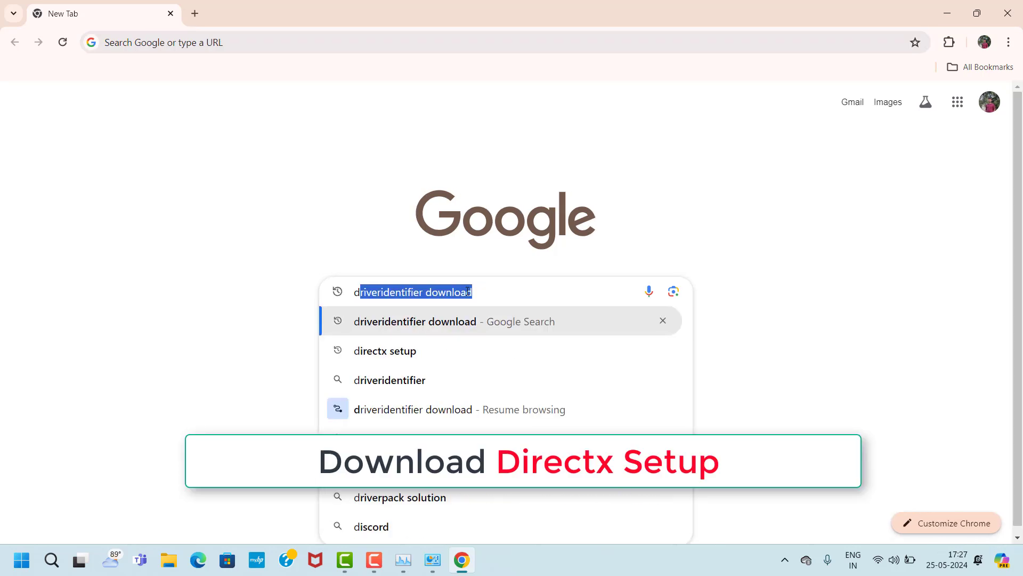
text(ire)
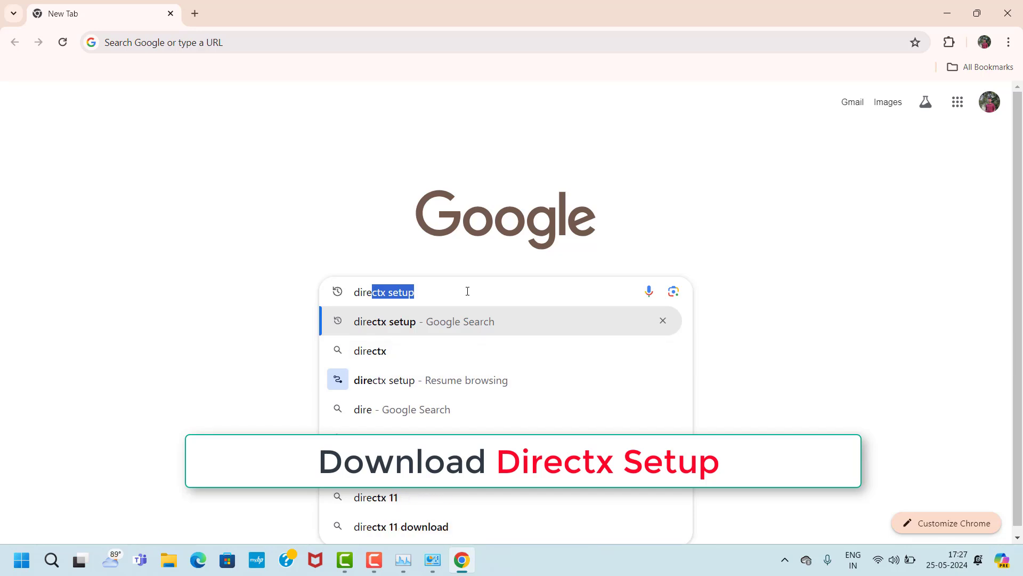
click(388, 333)
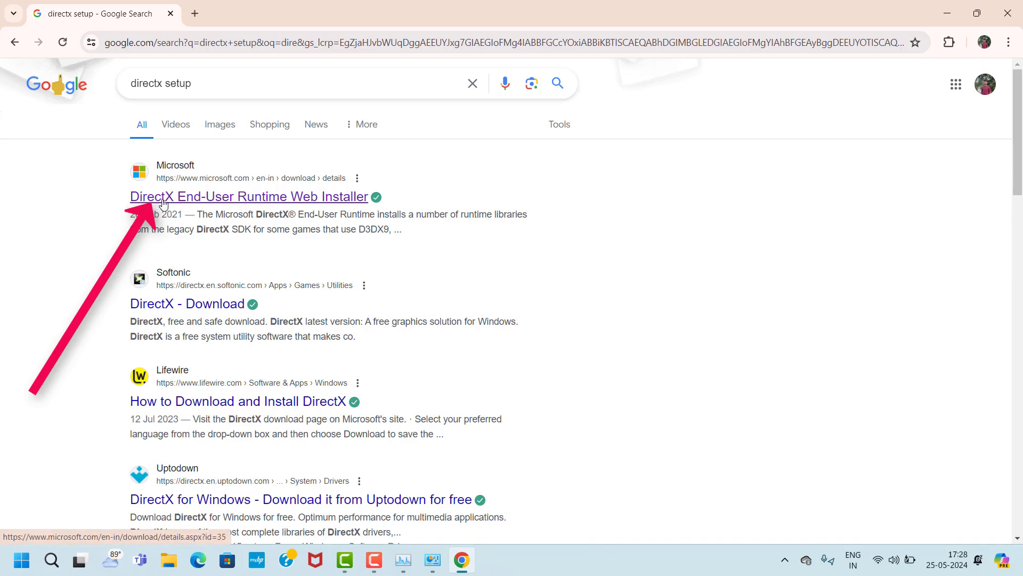
- Open Microsoft's DirectX End-User Runtime Web Installer page and download the English installer
click(285, 202)
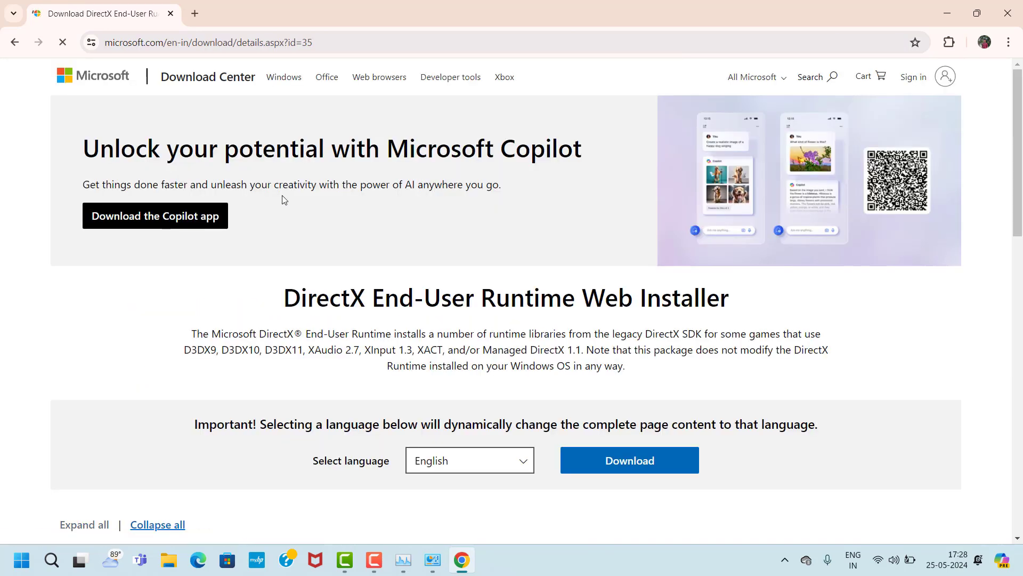
scroll(606, 240, down, 5)
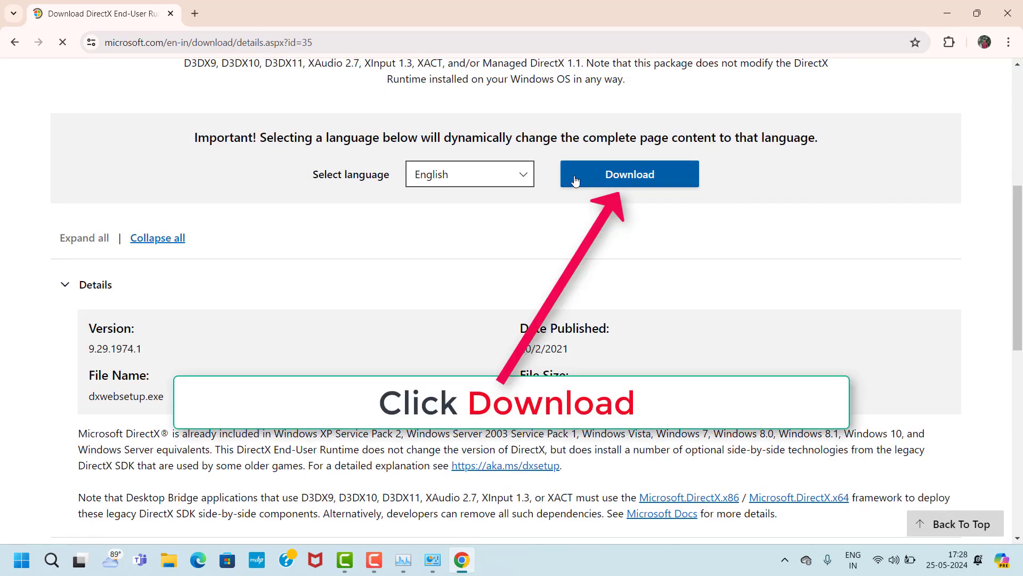
click(645, 175)
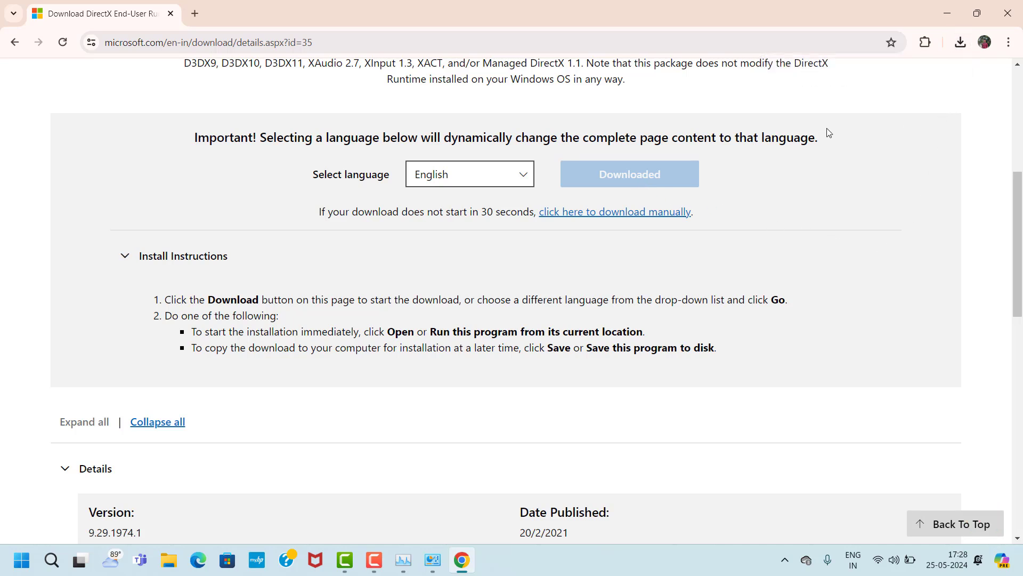
- Run the downloaded dxwebsetup (1).exe, accept the licence agreement and complete the DirectX setup with Install the Bing Bar left selected
click(961, 42)
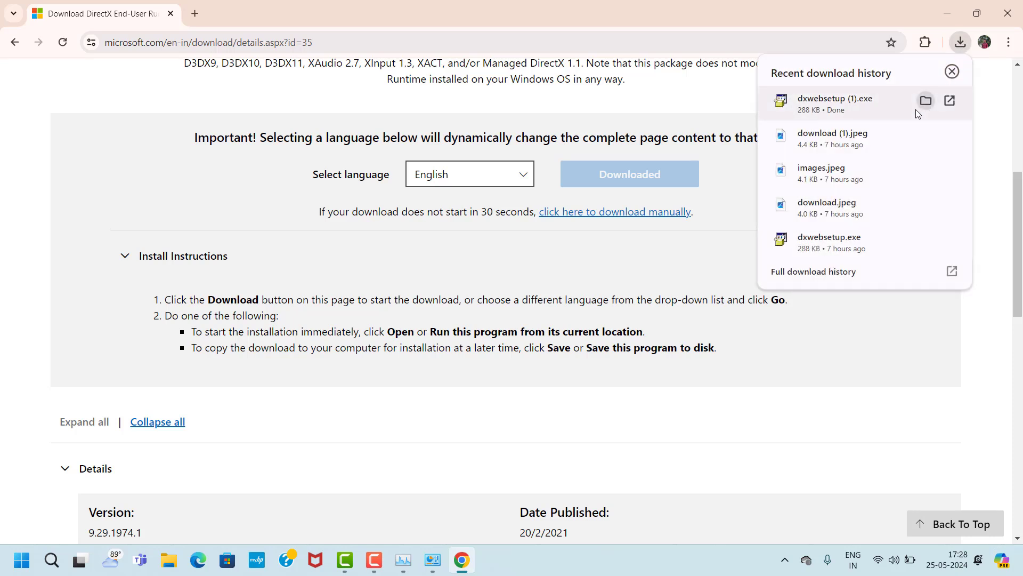
click(950, 101)
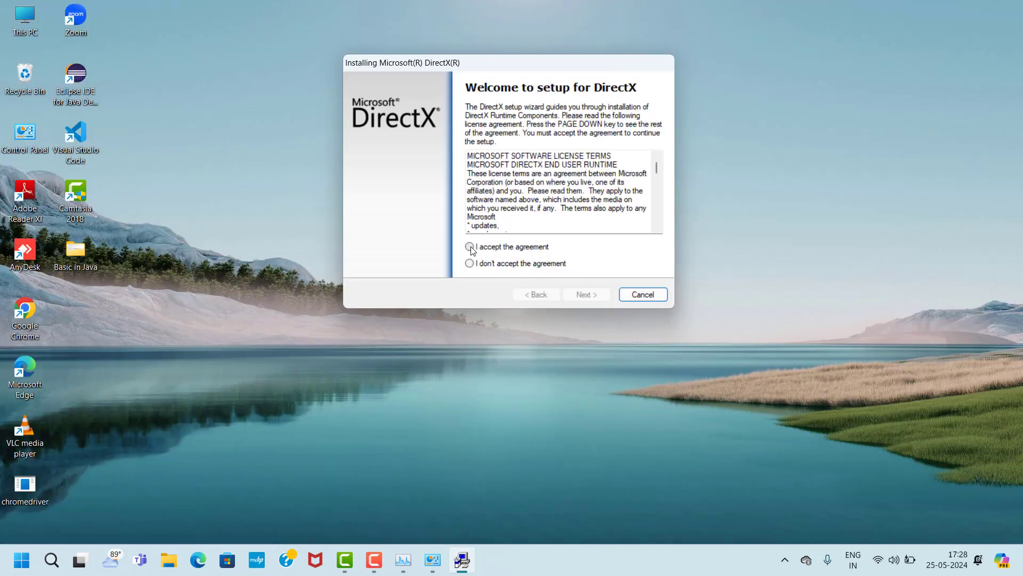
click(471, 249)
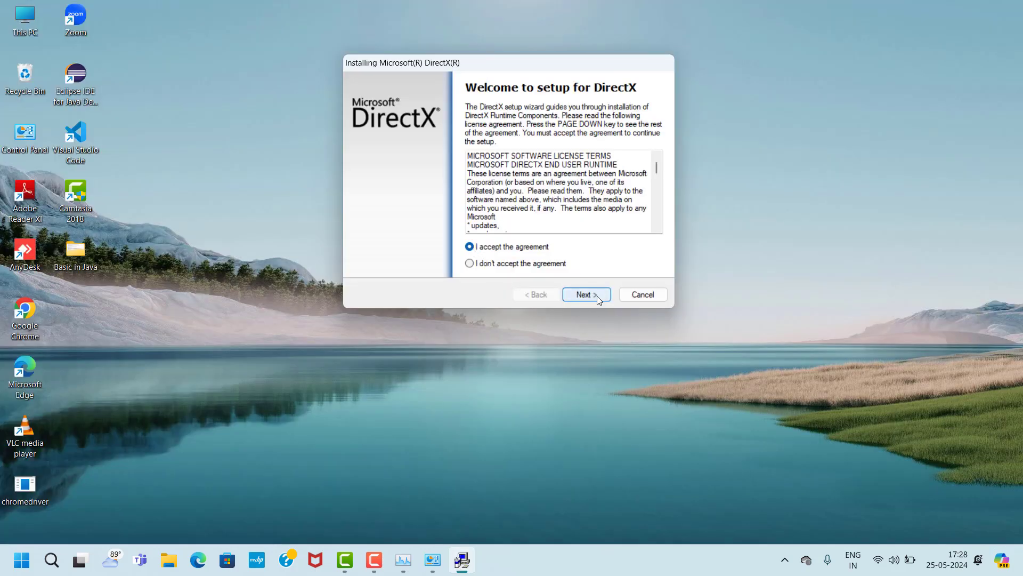
click(586, 295)
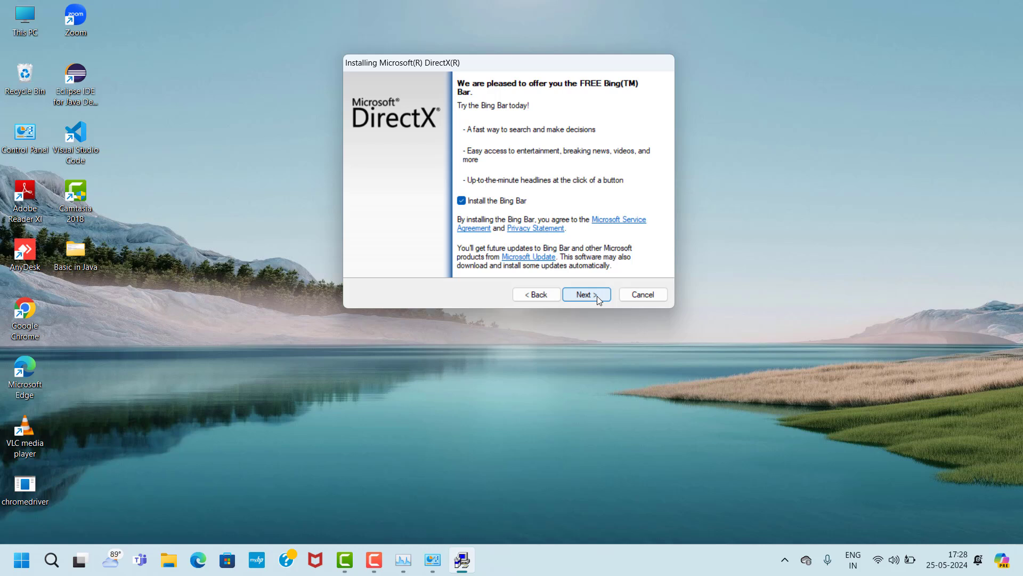
click(586, 295)
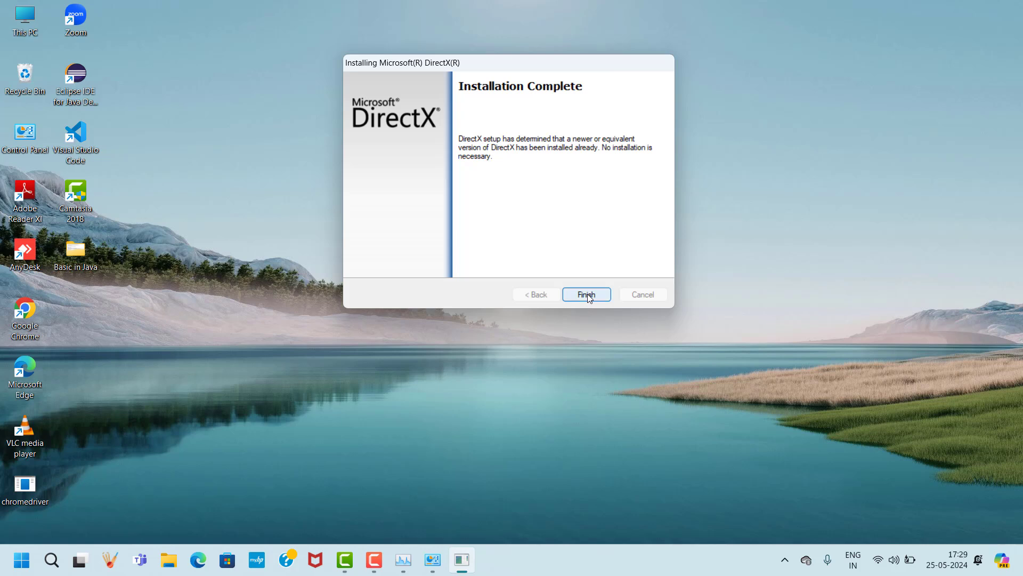
click(586, 294)
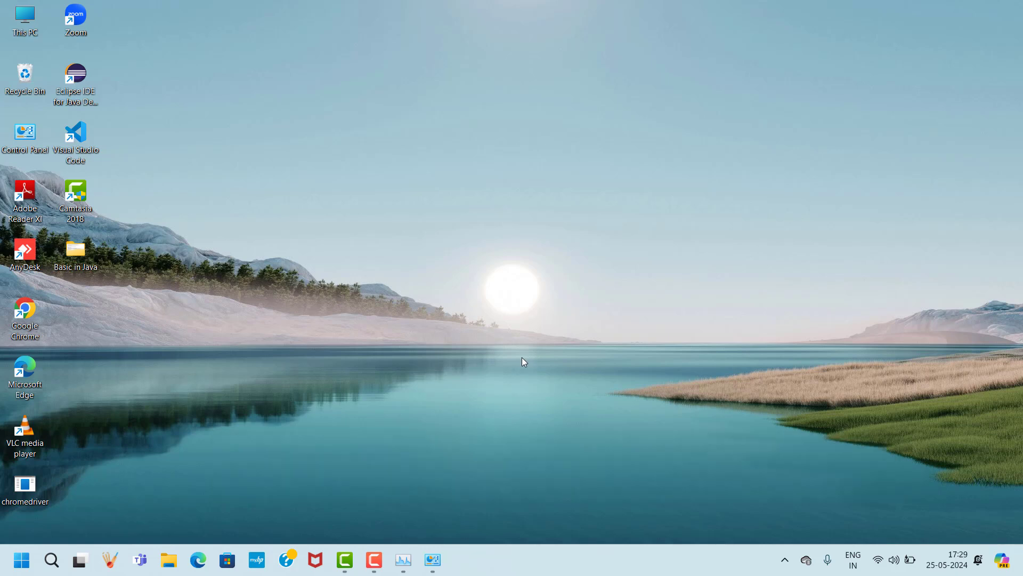
- Open Google Chrome again and search Google for "driveridentifier download"
double_click(22, 314)
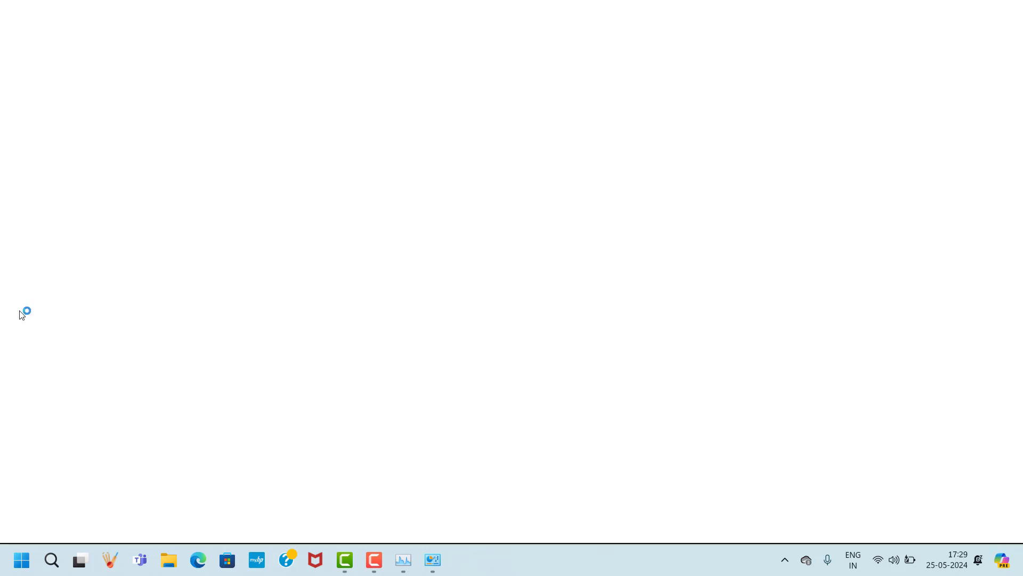
click(452, 289)
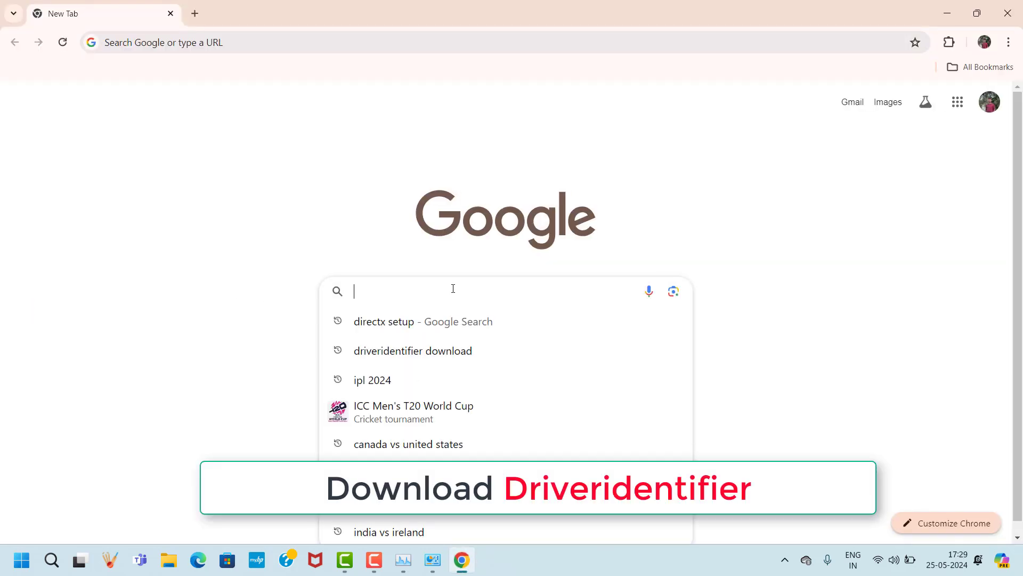
text(dri)
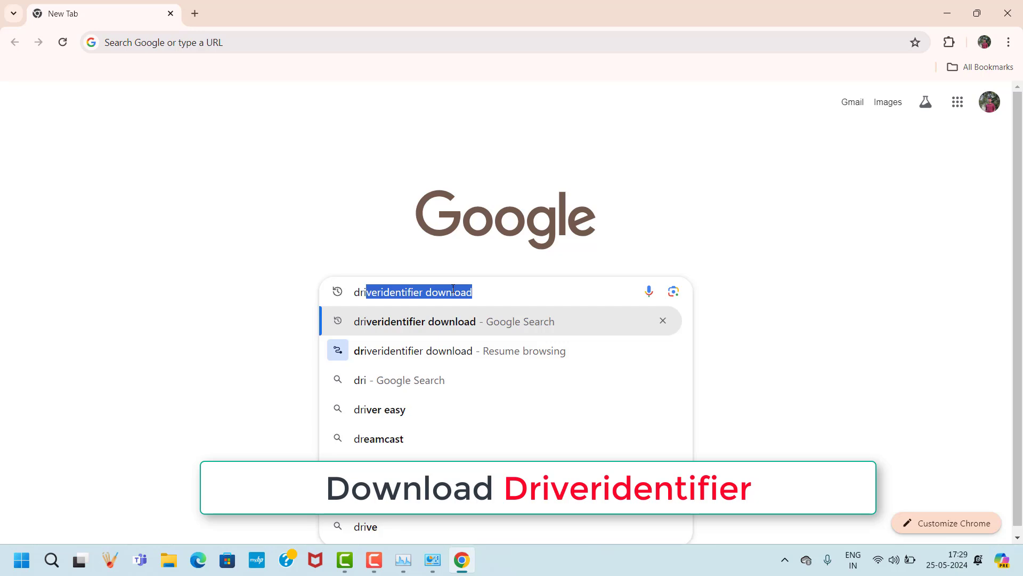
text(ver)
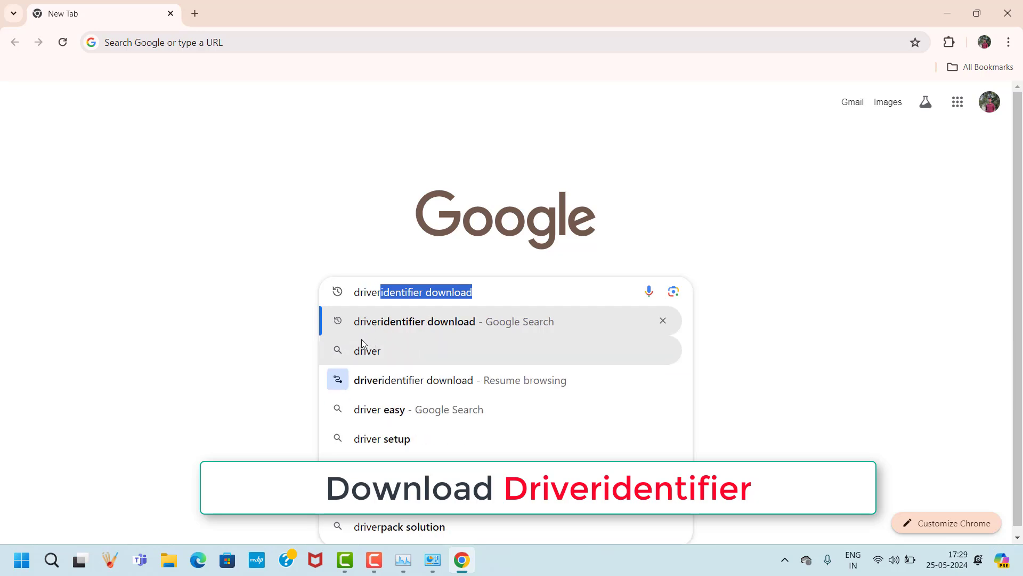
click(434, 322)
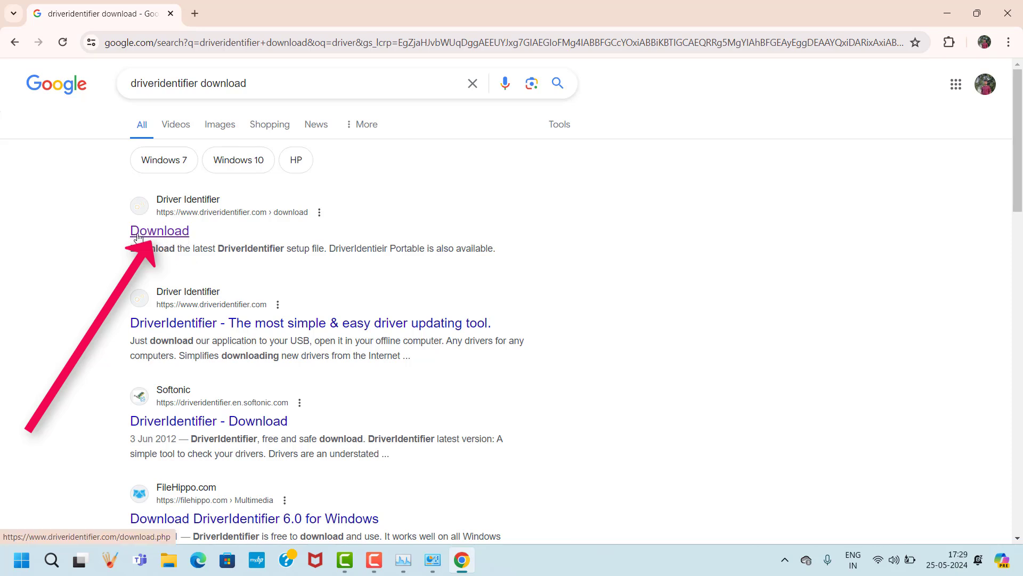
- Open the Driver Identifier download page and download the DriverIdentifier setup file, dismissing the advertisement
click(170, 236)
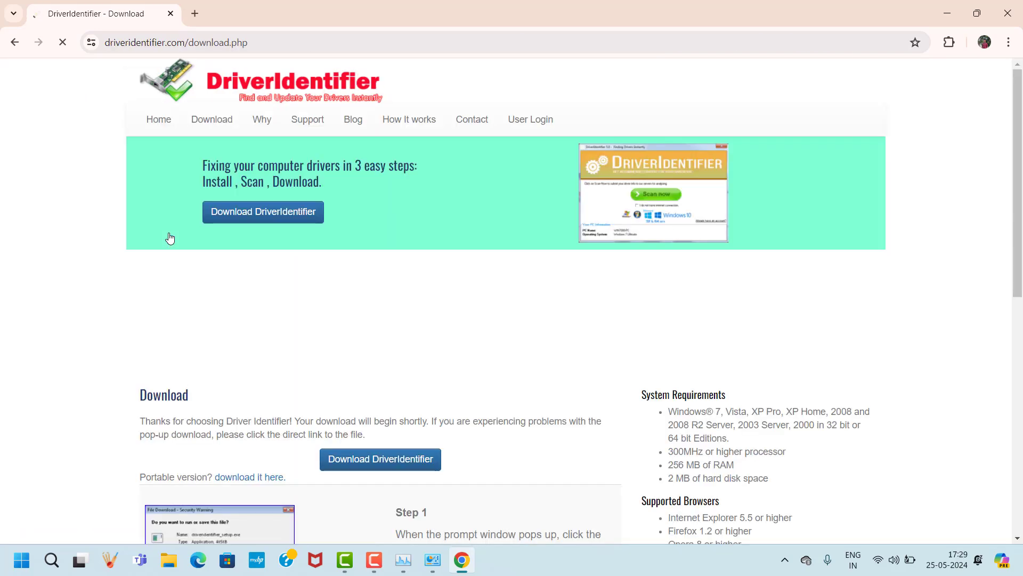
scroll(397, 295, down, 5)
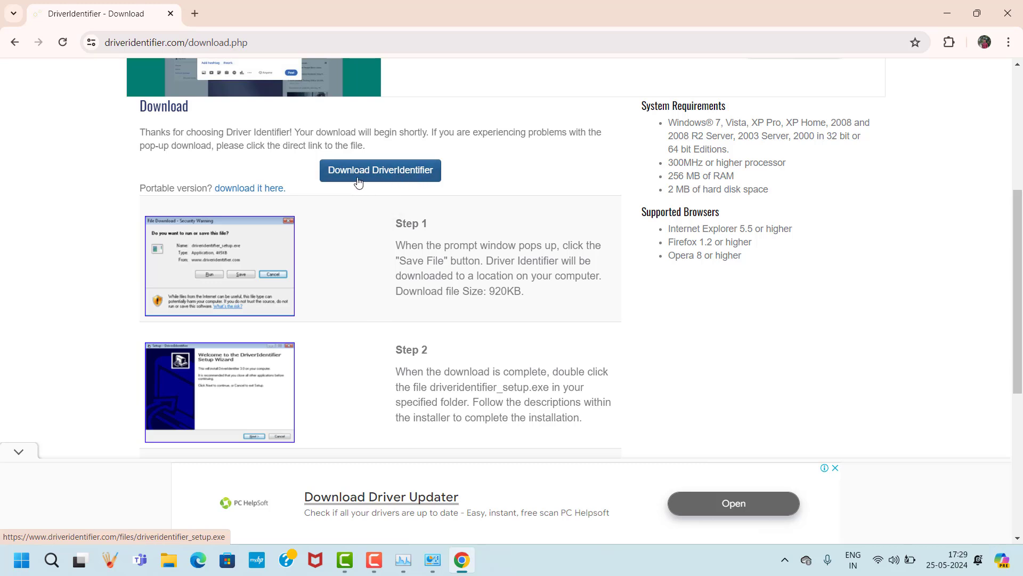
click(391, 179)
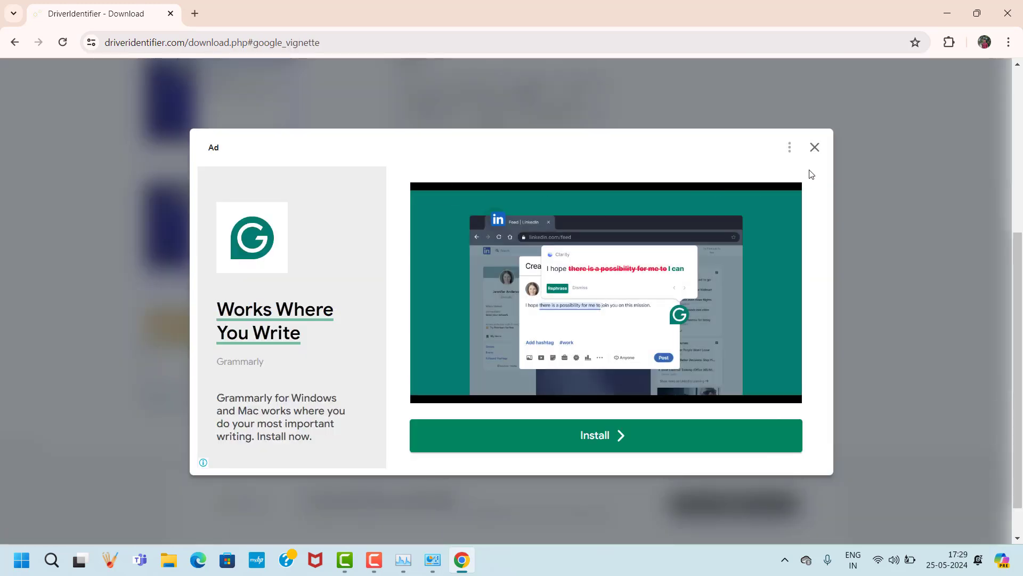
click(815, 152)
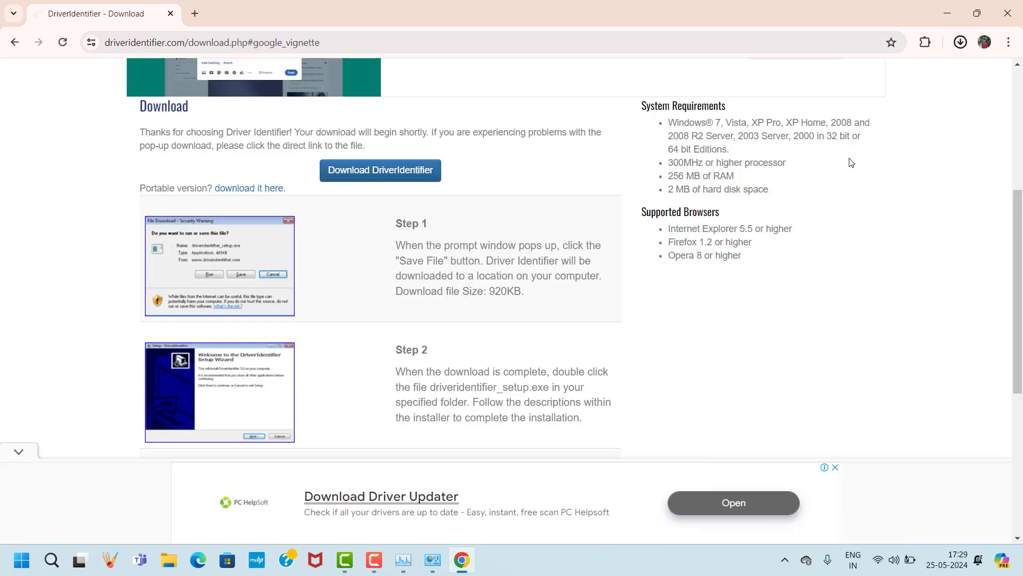
- Run the downloaded driveridentifier_setup.exe, accept the licence agreement and proceed with the DriverIdentifier 6.1 installation
mouse_move(951, 76)
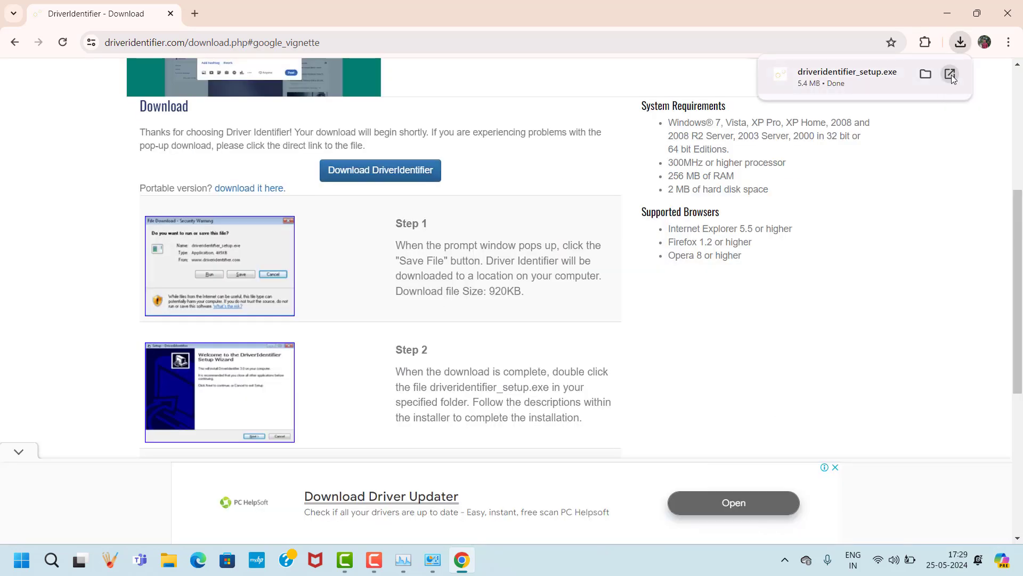
click(951, 75)
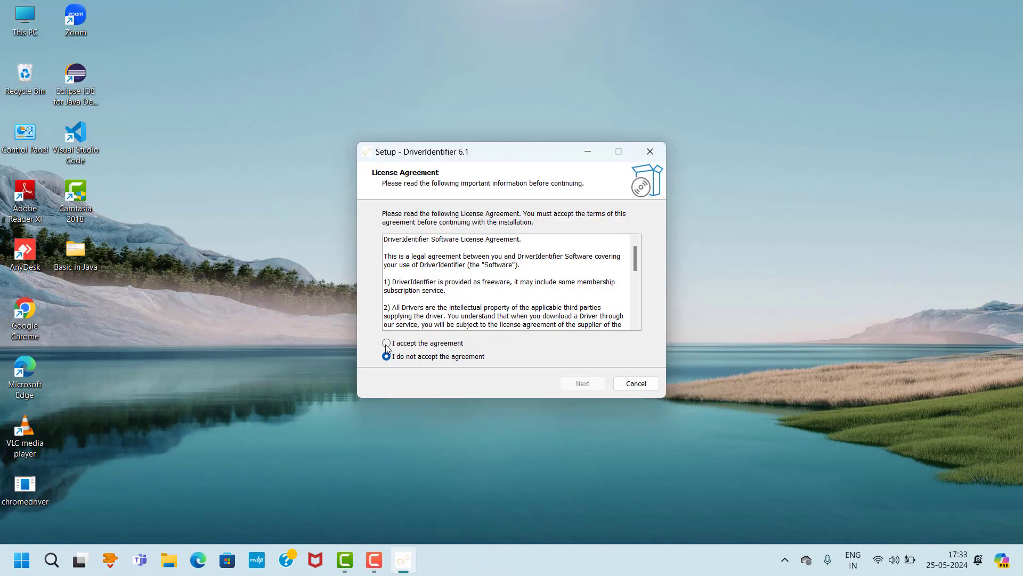
click(387, 344)
click(582, 384)
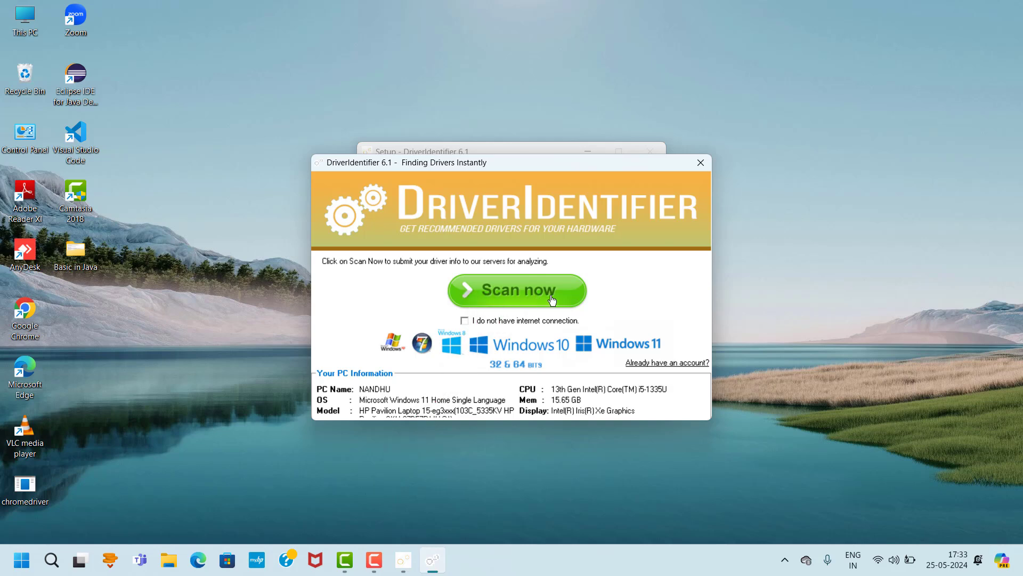
- Scan the PC's drivers with DriverIdentifier and examine the report for drivers that offer an update
click(519, 295)
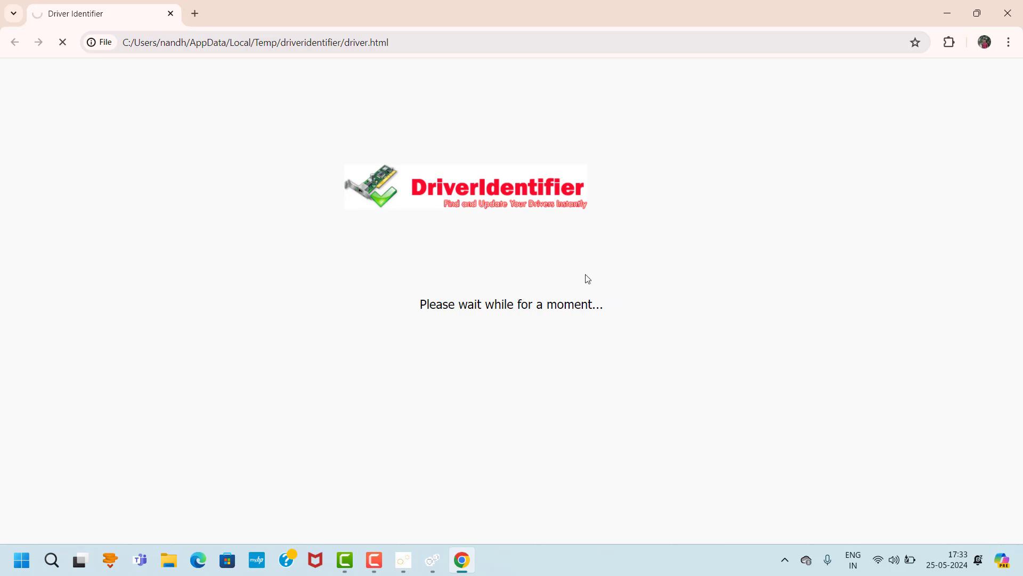
scroll(588, 278, down, 5)
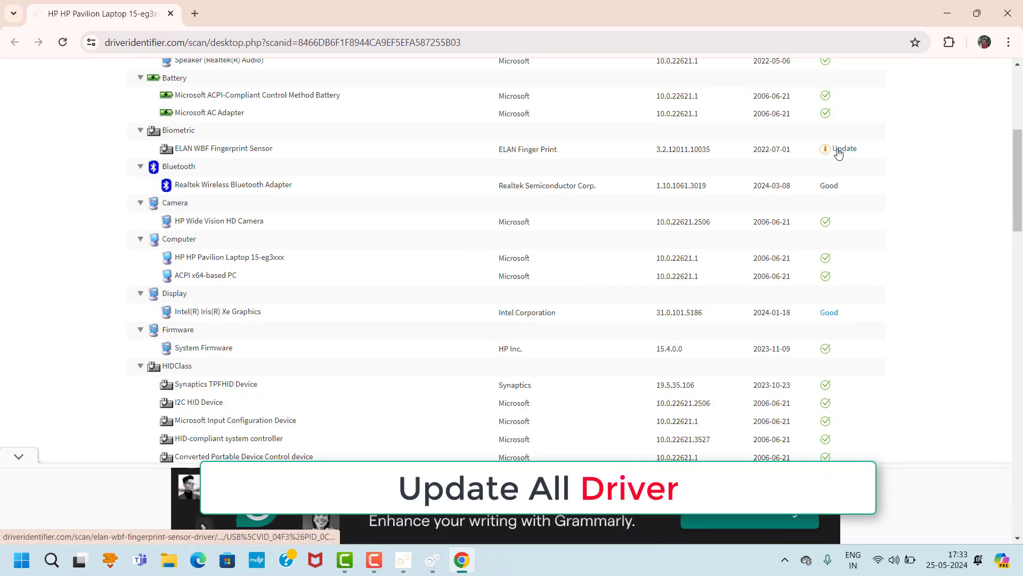
scroll(842, 155, down, 5)
scroll(840, 227, down, 5)
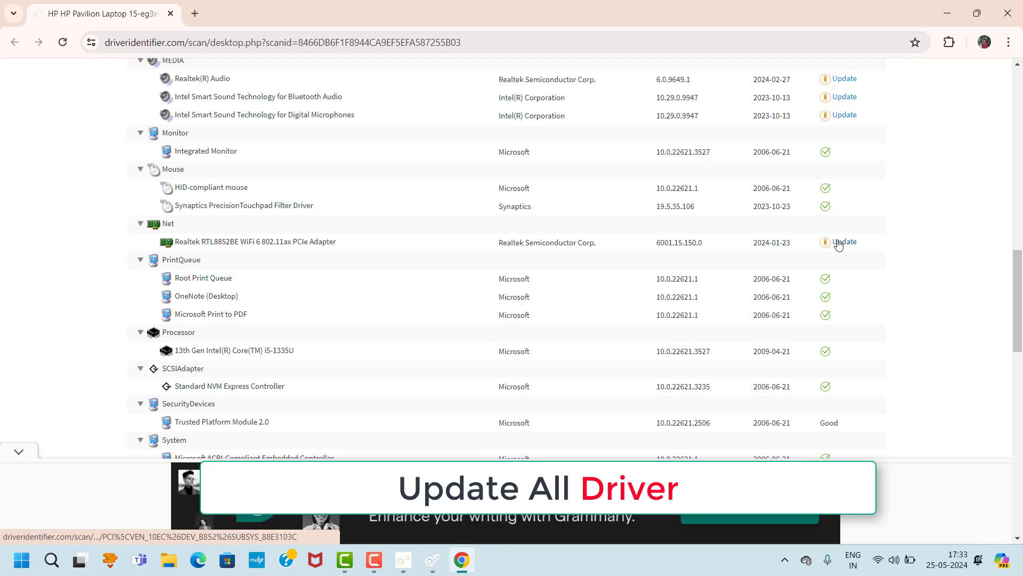
scroll(843, 244, down, 5)
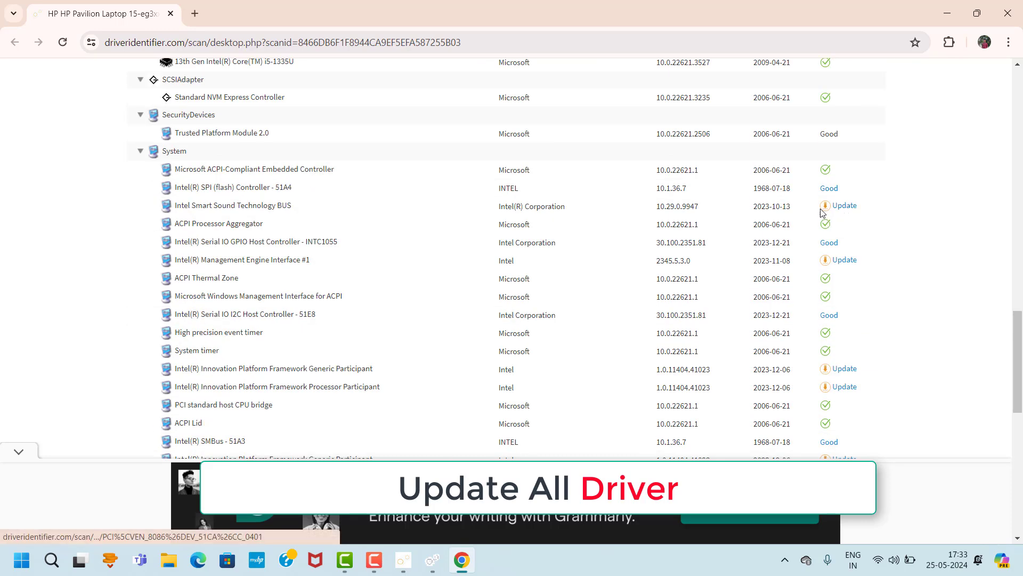
scroll(834, 212, down, 5)
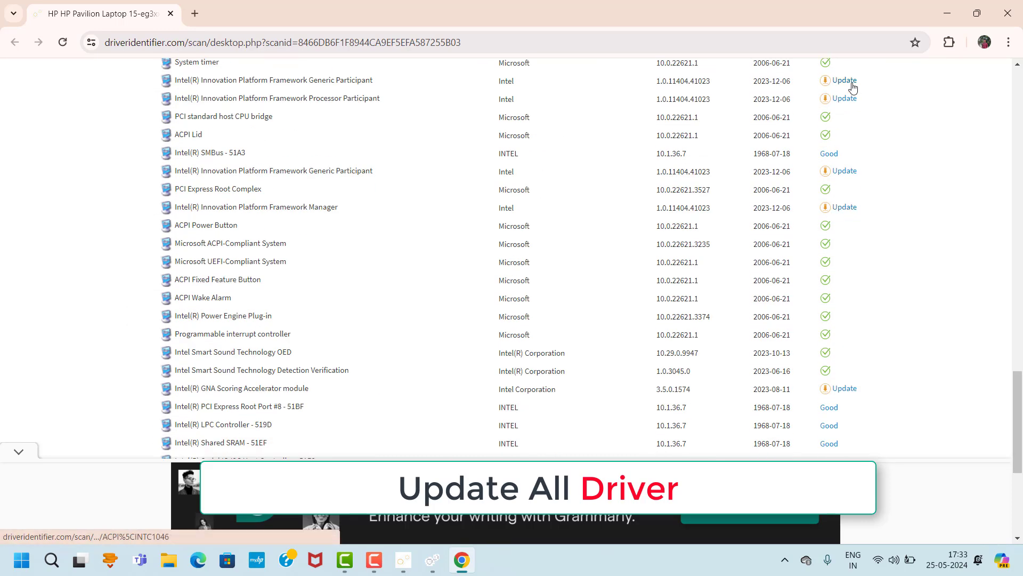